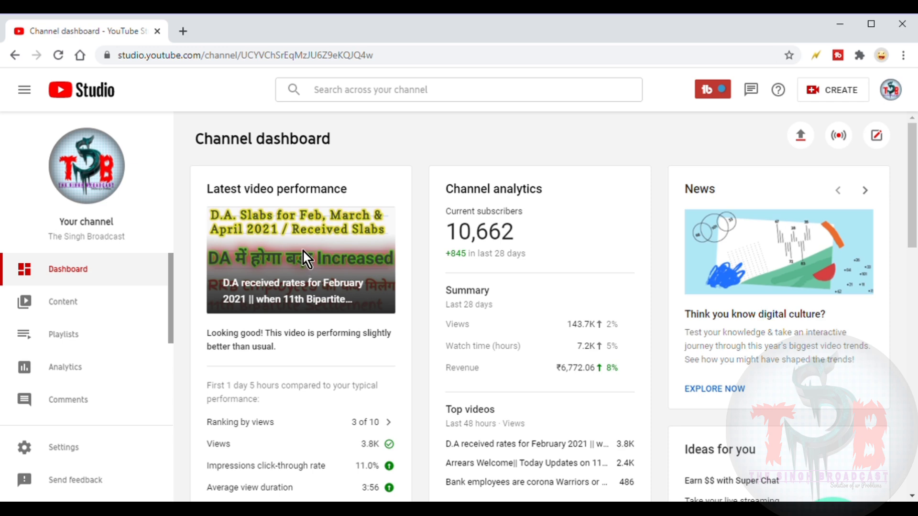
# Open the Merchandise section of the channel's monetization settings and start the merchandise store setup.
pyautogui.scroll(-3, 78, 373)
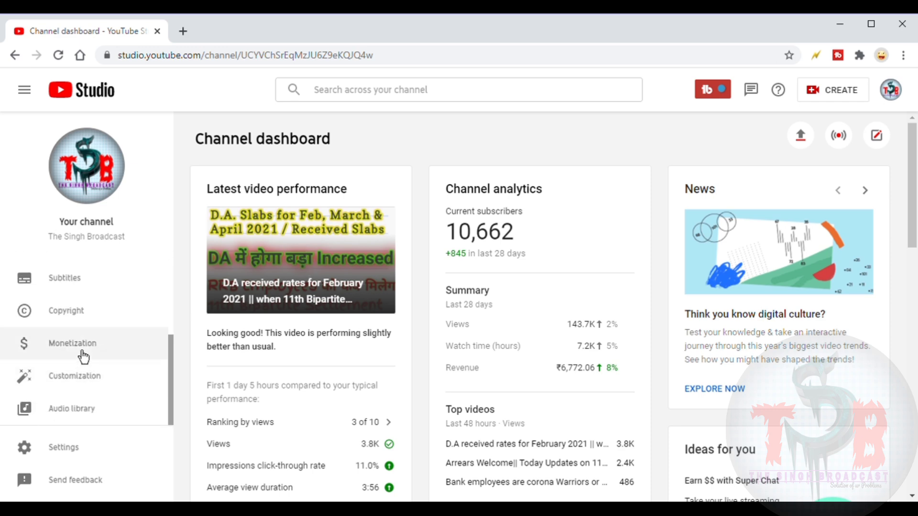
pyautogui.click(84, 356)
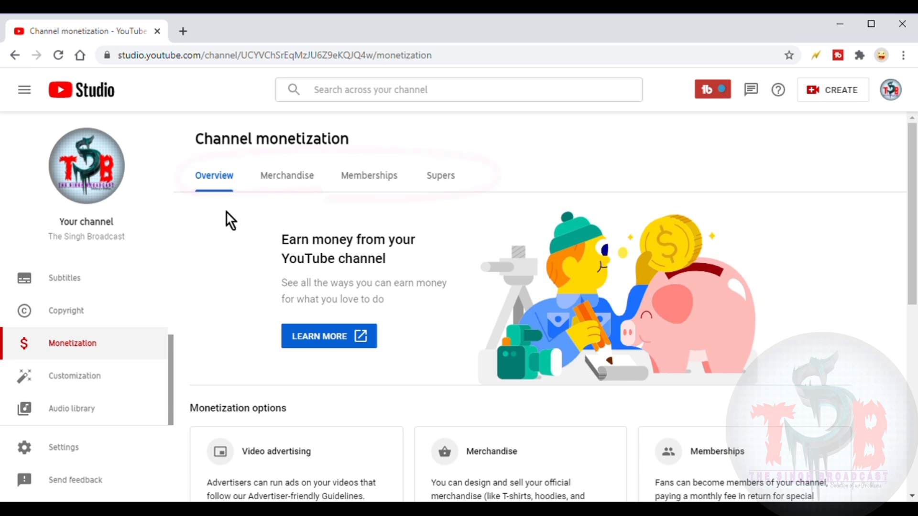
pyautogui.click(283, 186)
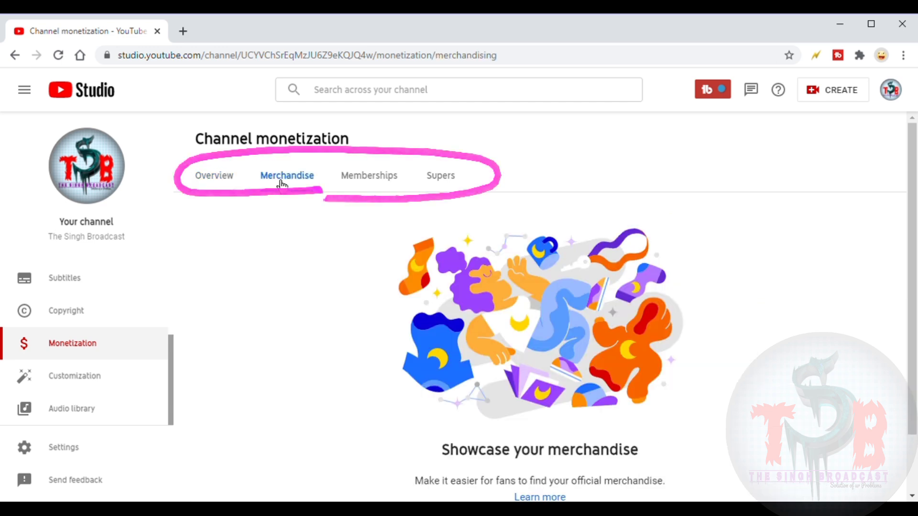
pyautogui.scroll(-1, 489, 206)
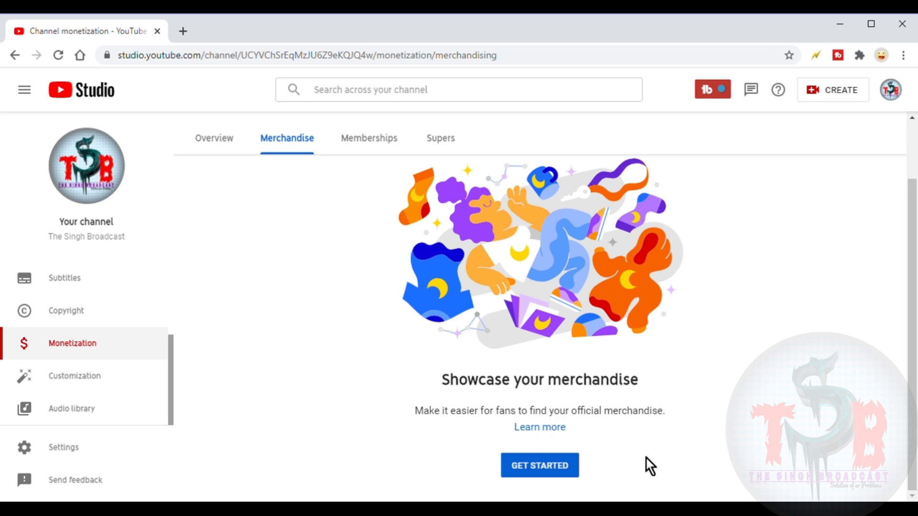
pyautogui.click(551, 471)
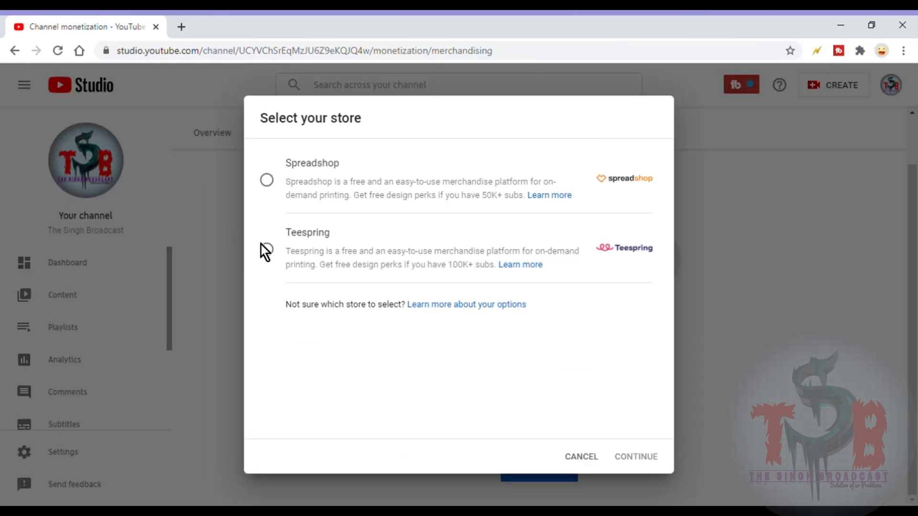
# Select Teespring as the merchandise store and accept the terms for connecting Teespring and YouTube.
pyautogui.click(272, 255)
pyautogui.click(638, 458)
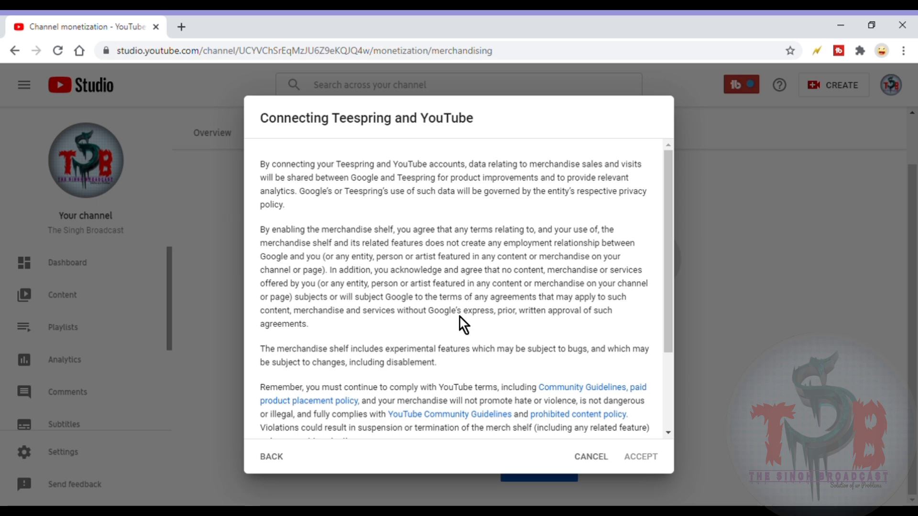
pyautogui.scroll(-3, 469, 318)
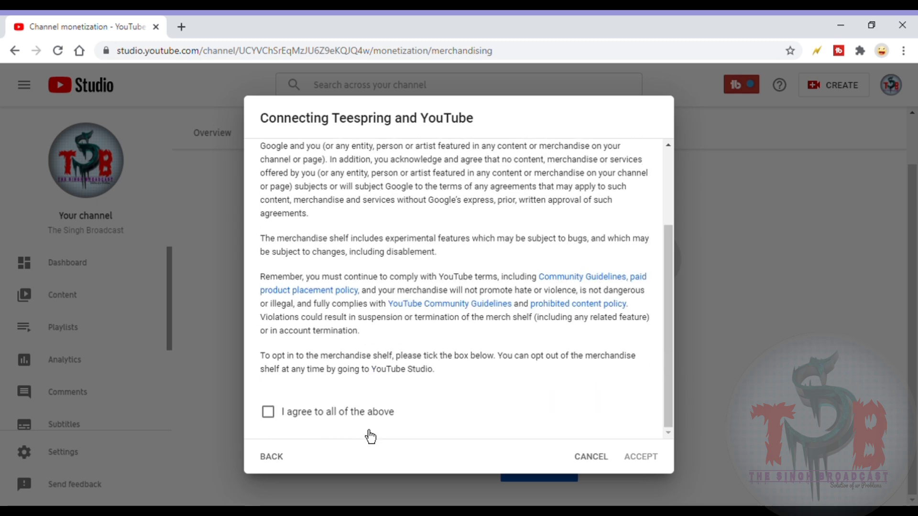
pyautogui.click(274, 419)
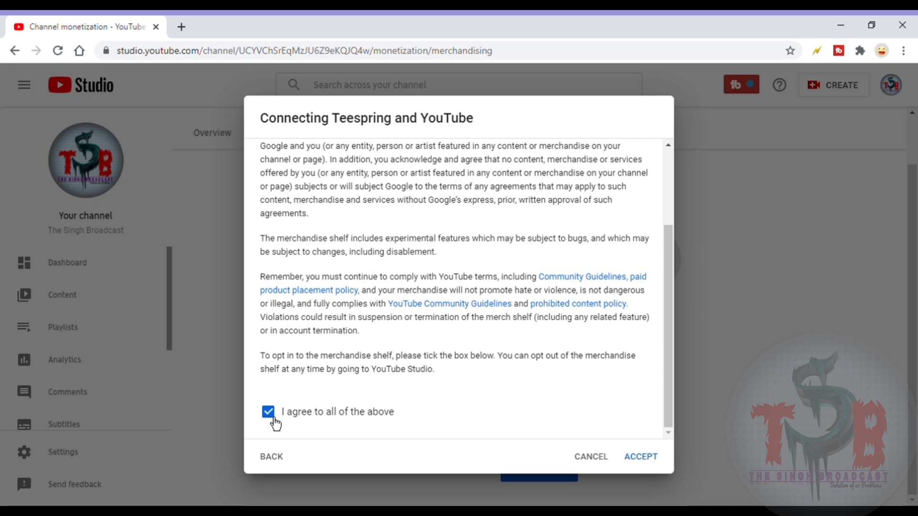
pyautogui.click(647, 459)
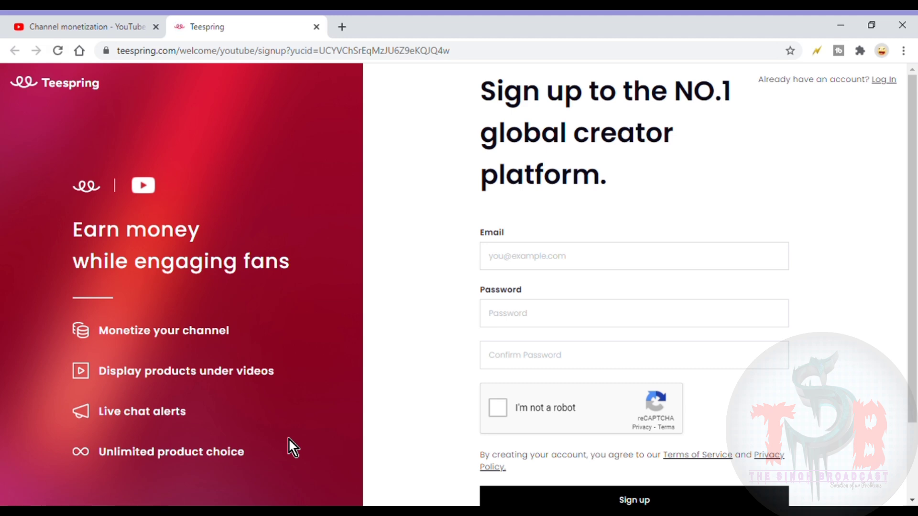
# Sign up on Teespring, copy the store ID, and connect it to the channel in YouTube Studio.
pyautogui.click(539, 273)
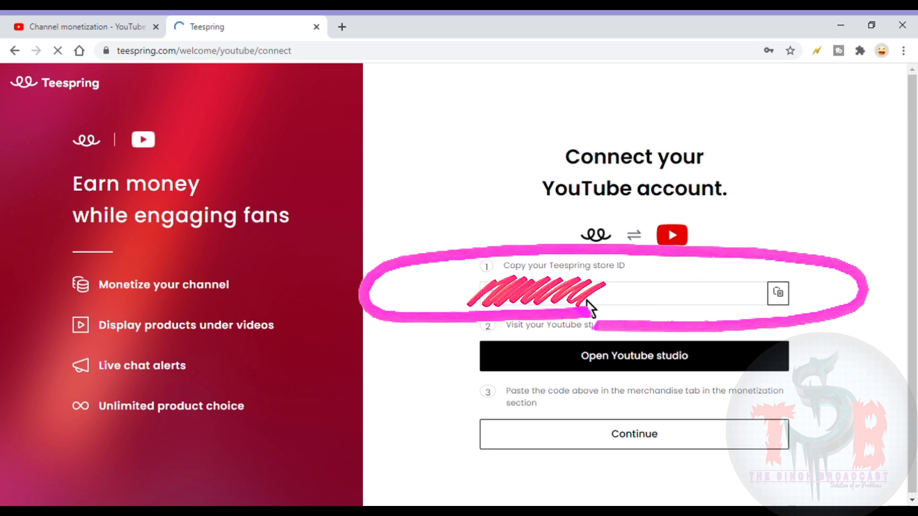
pyautogui.click(785, 297)
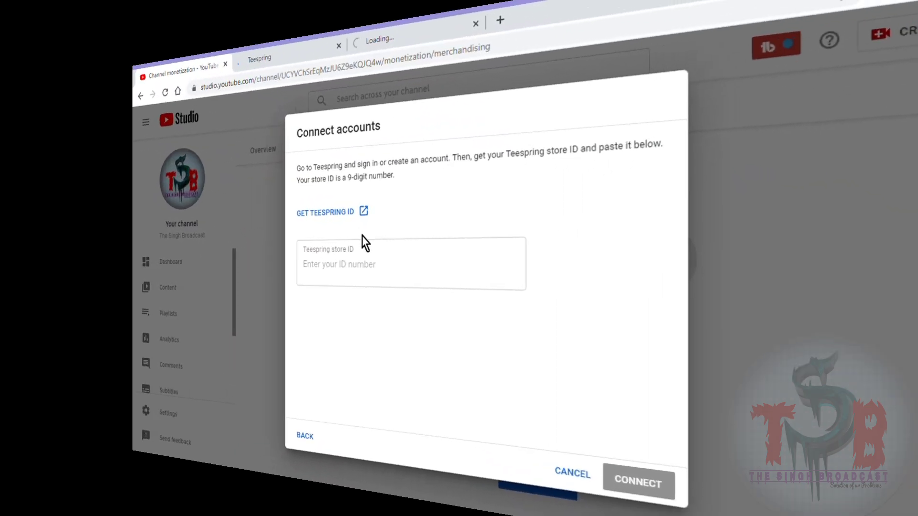
pyautogui.click(346, 271)
pyautogui.hotkey('ctrl', 'v')
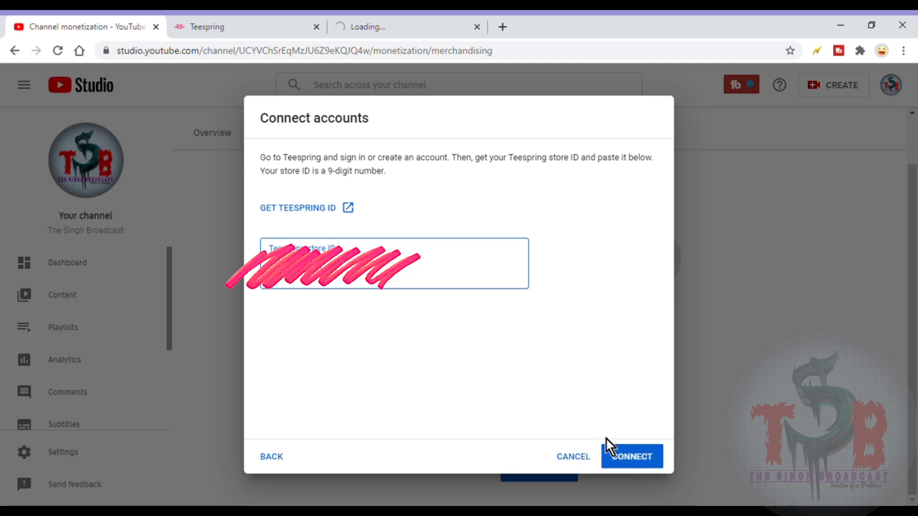
pyautogui.click(634, 463)
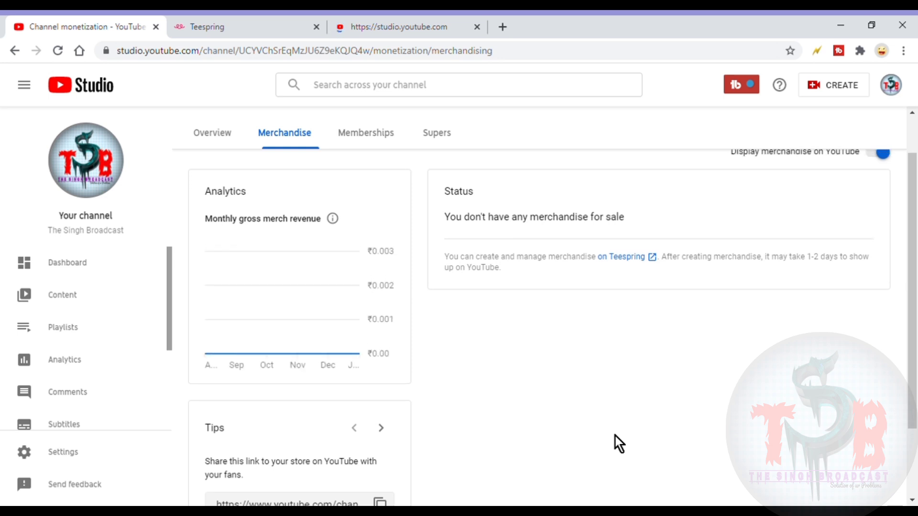
# Close the extra YouTube Studio tab and review the channel's merchandise analytics, status and tips.
pyautogui.scroll(2, 616, 436)
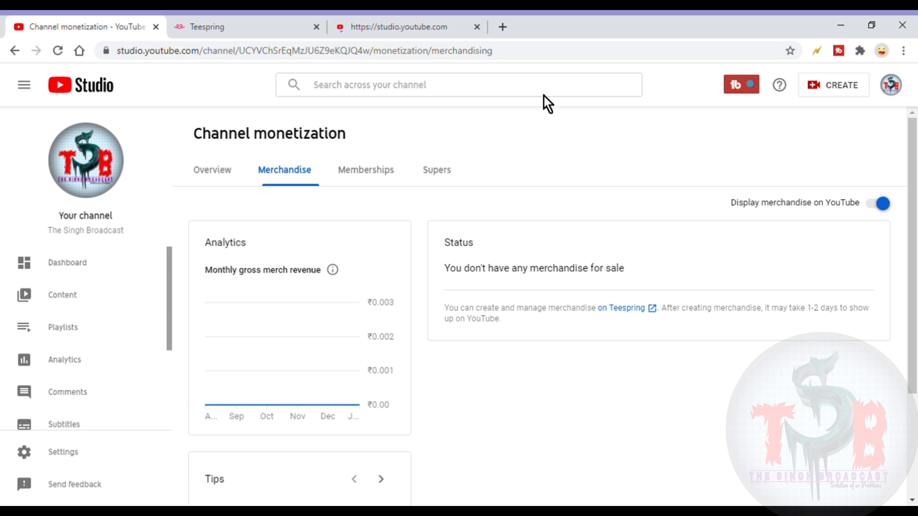
pyautogui.click(478, 26)
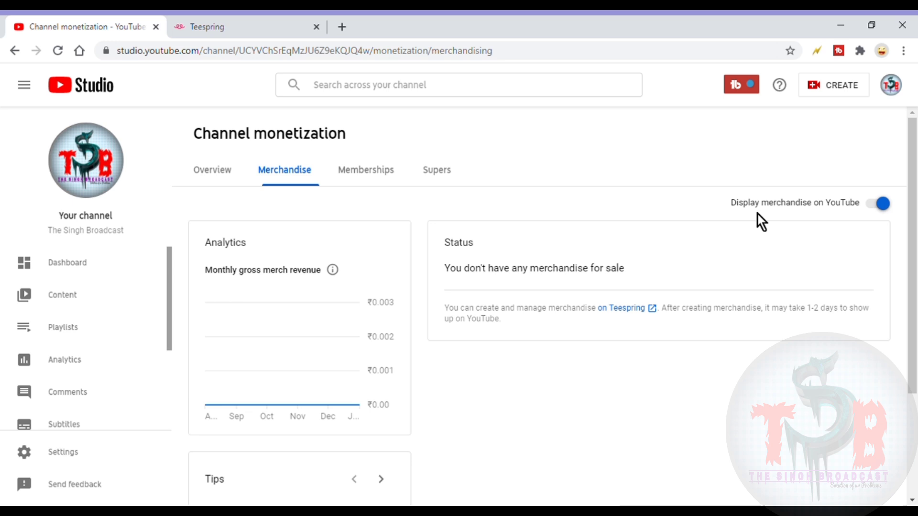
pyautogui.scroll(-3, 575, 334)
pyautogui.scroll(3, 575, 334)
pyautogui.scroll(-3, 619, 319)
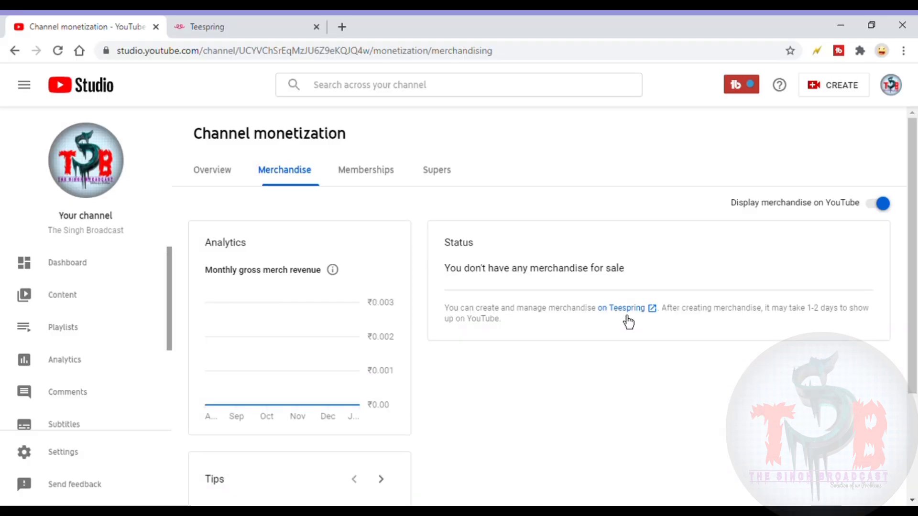
# Check the YouTube link status on Teespring's integrations page, dismissing the video message, and follow the YouTube Studio link.
pyautogui.click(622, 311)
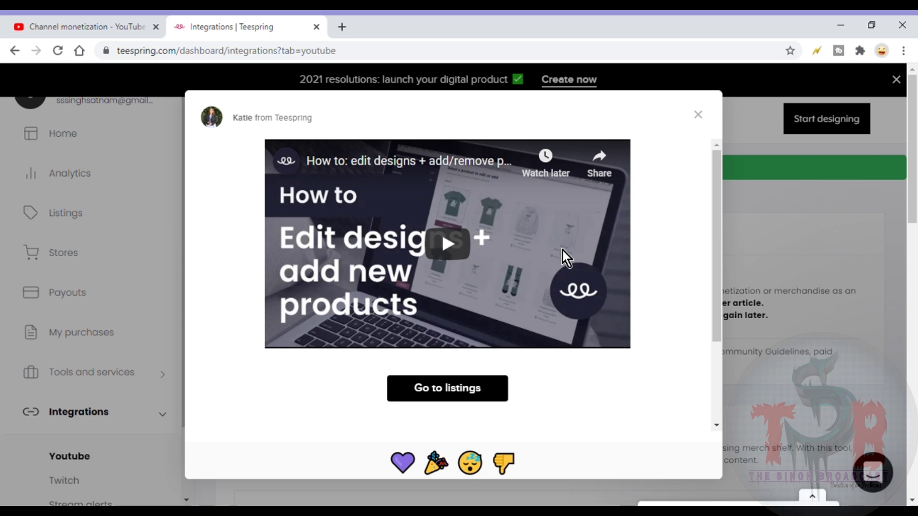
pyautogui.click(698, 117)
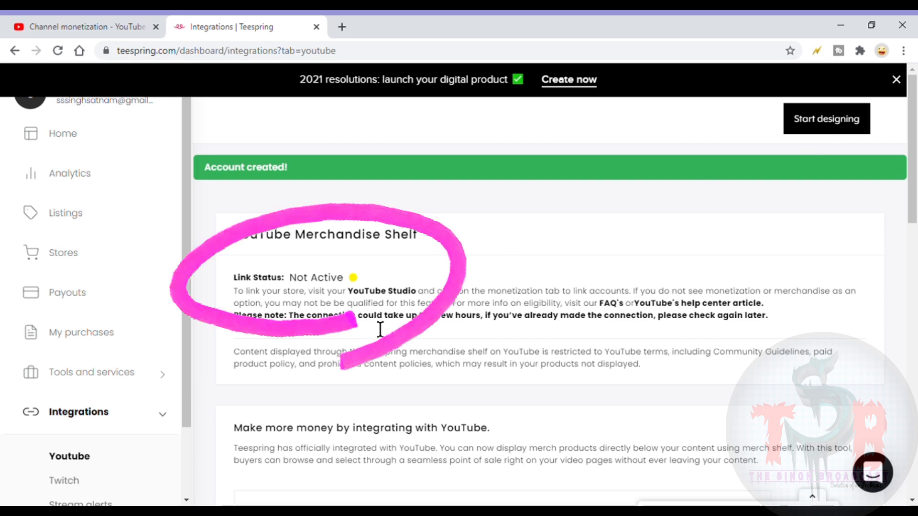
pyautogui.click(371, 291)
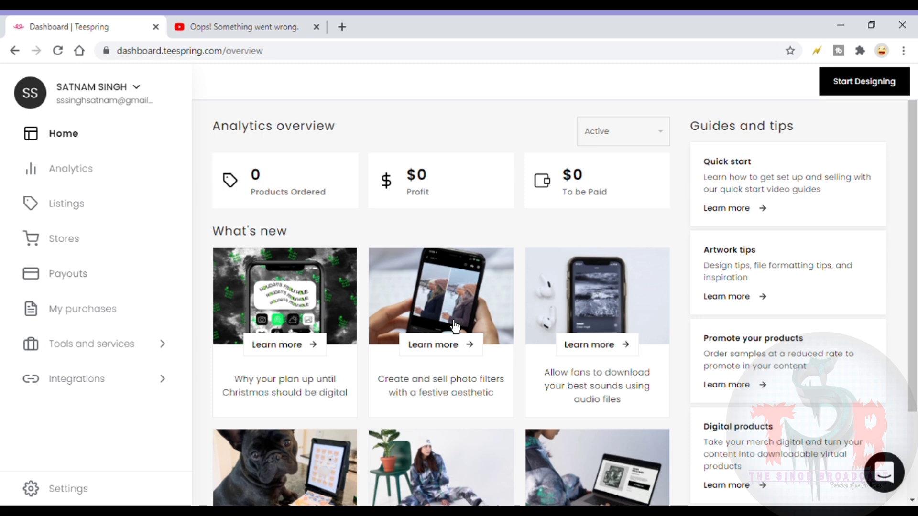
# Look over the Teespring dashboard's overview and open the account settings.
pyautogui.scroll(-2, 468, 322)
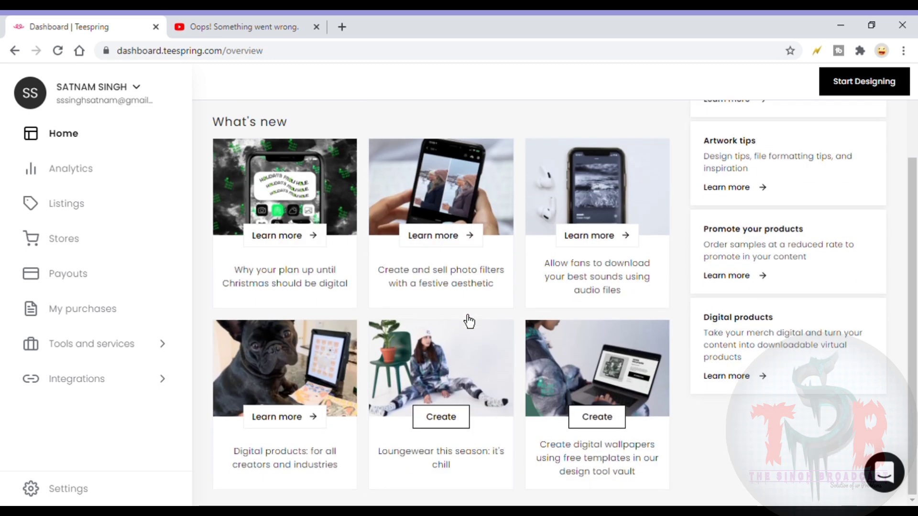
pyautogui.scroll(2, 467, 321)
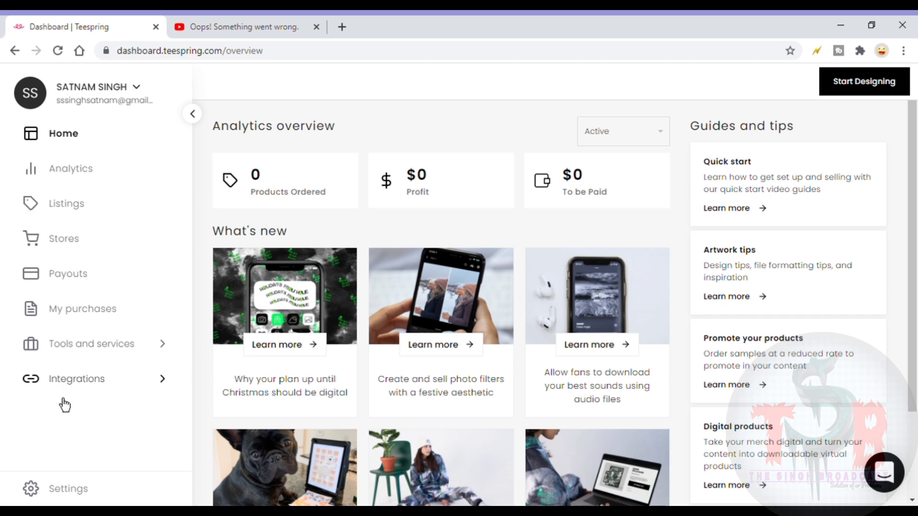
pyautogui.click(45, 502)
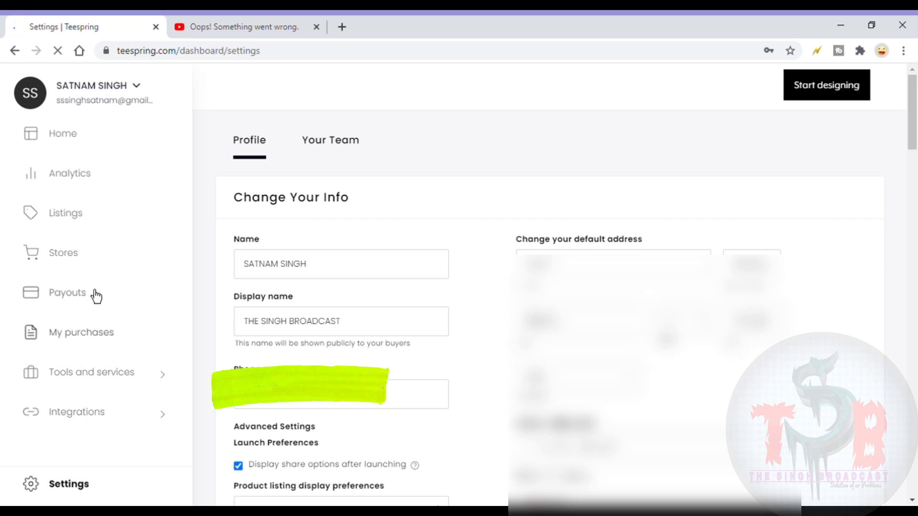
# Open the Stores page and look through the existing storefronts.
pyautogui.click(72, 260)
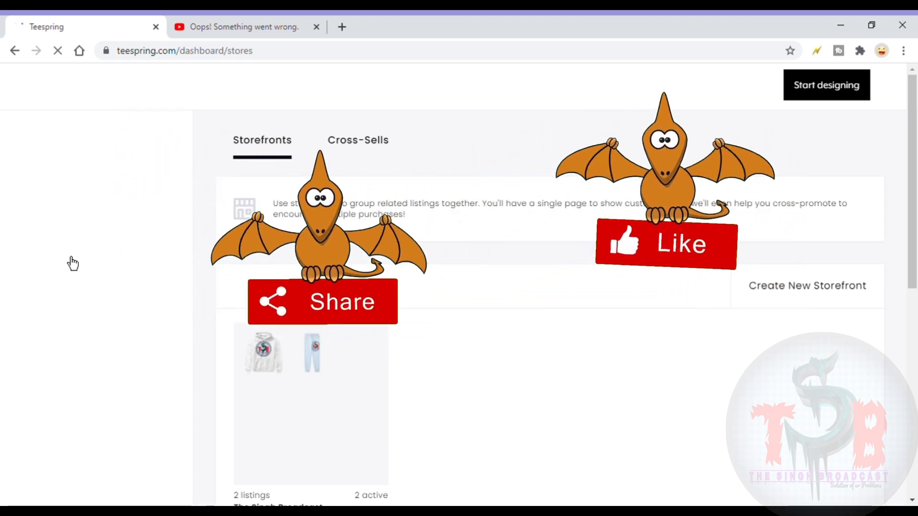
pyautogui.scroll(-5, 388, 318)
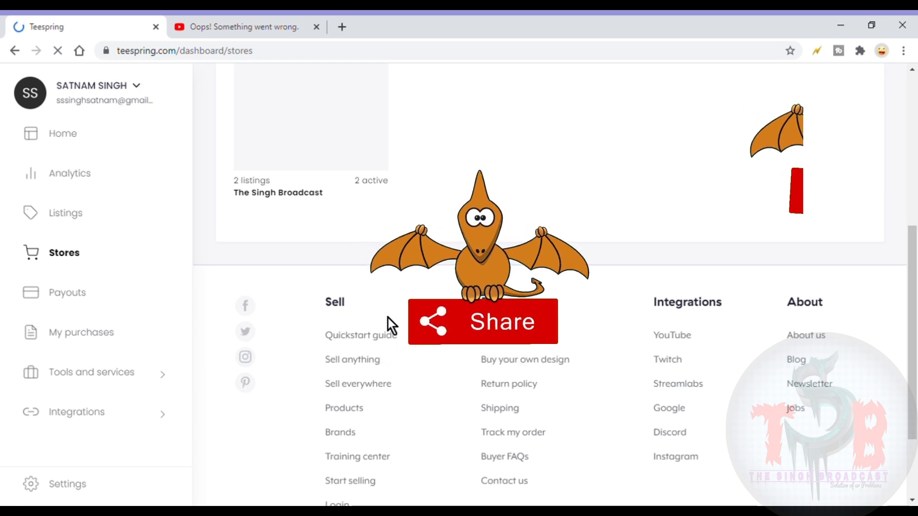
pyautogui.scroll(5, 389, 318)
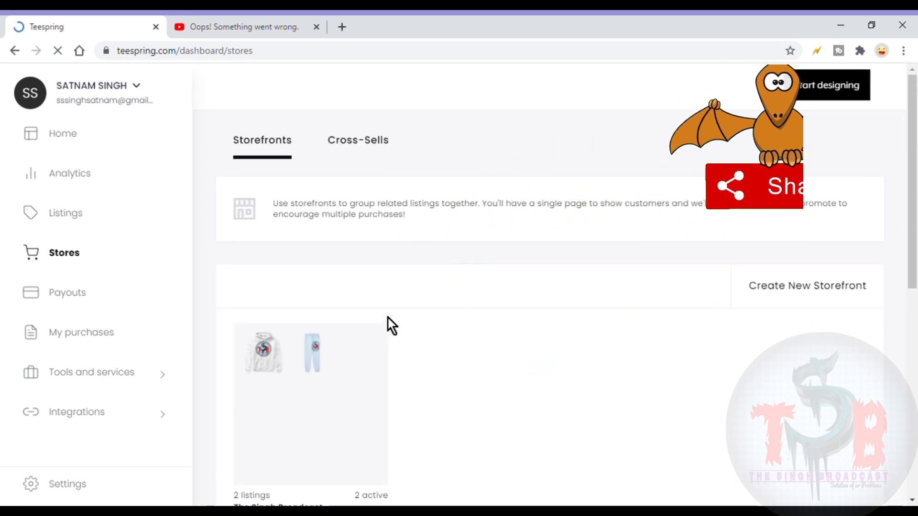
pyautogui.moveTo(912, 137); pyautogui.dragTo(914, 114)
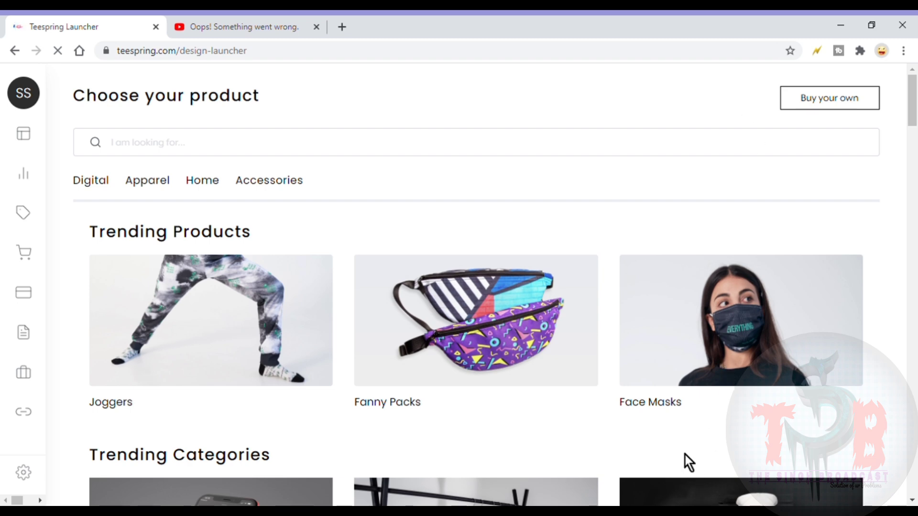
# Browse the design launcher's product catalogue, start designing a Mug from Accessories, and view its price settings.
pyautogui.click(541, 448)
pyautogui.scroll(-5, 557, 369)
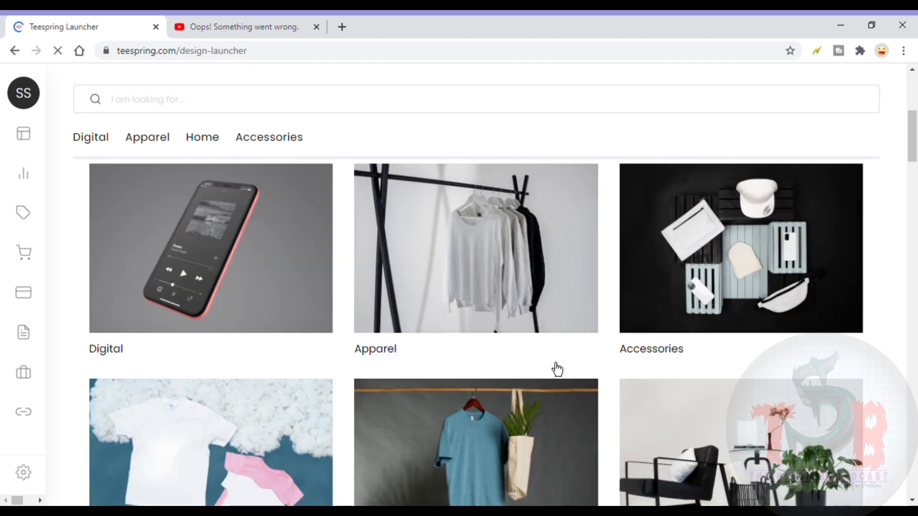
pyautogui.scroll(-10, 557, 369)
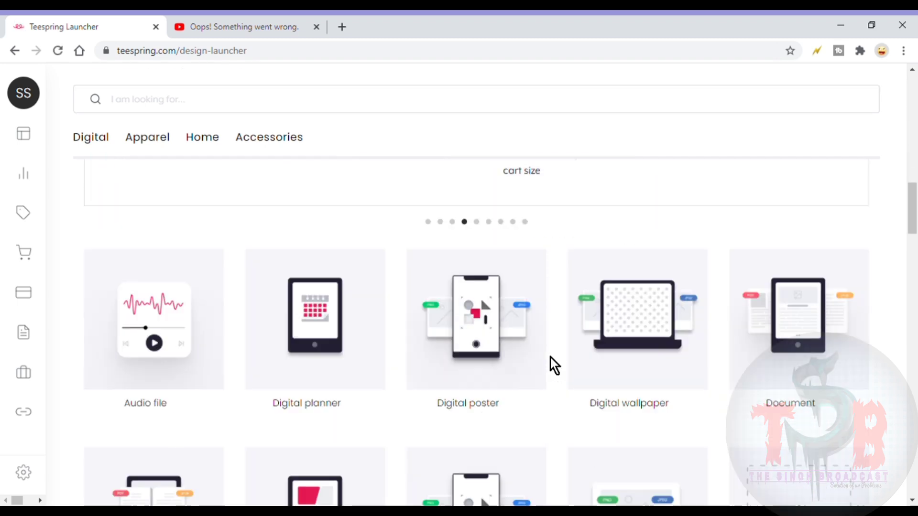
pyautogui.scroll(-4, 558, 369)
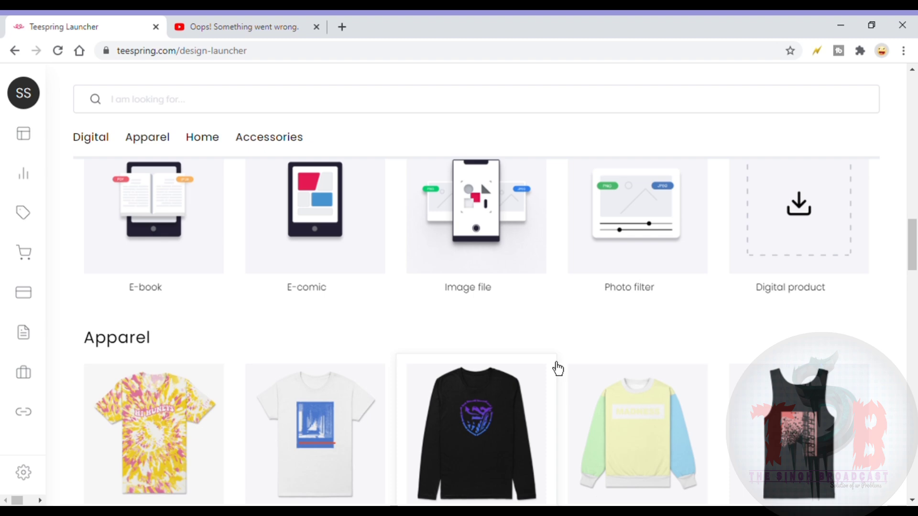
pyautogui.scroll(-10, 558, 369)
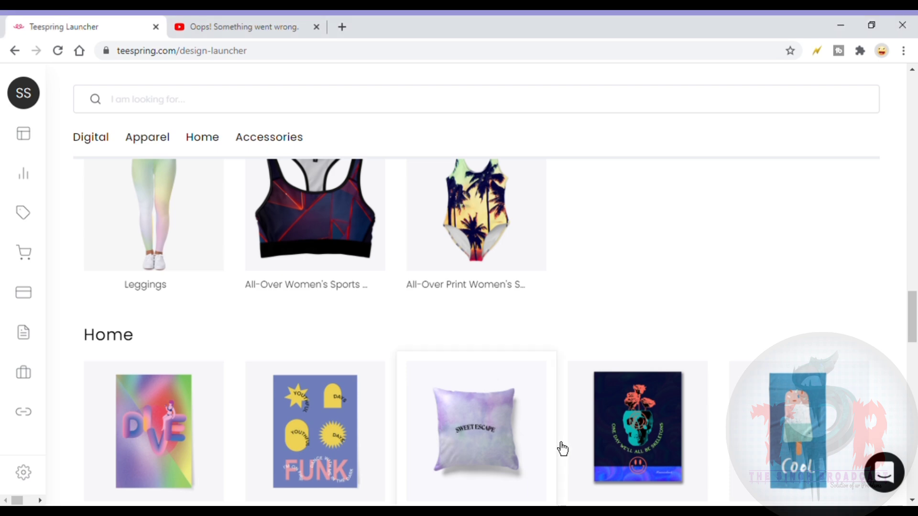
pyautogui.scroll(-8, 563, 449)
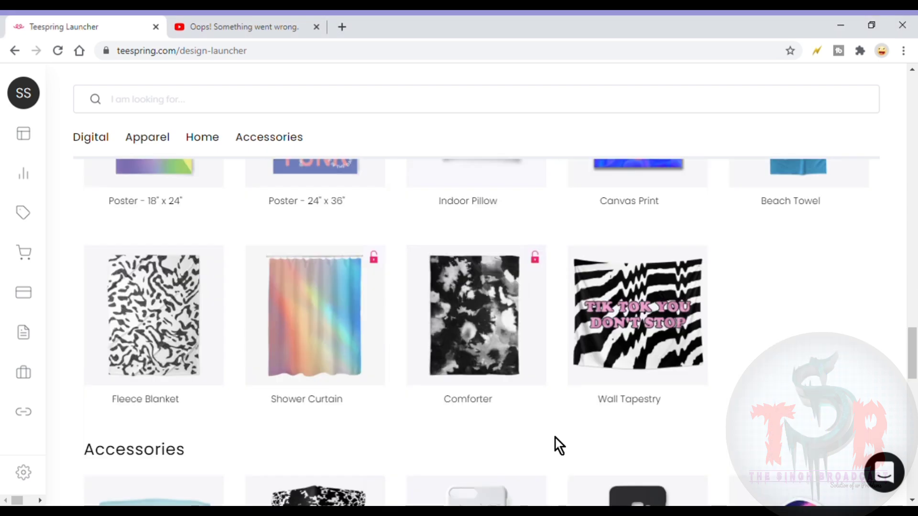
pyautogui.scroll(-6, 563, 449)
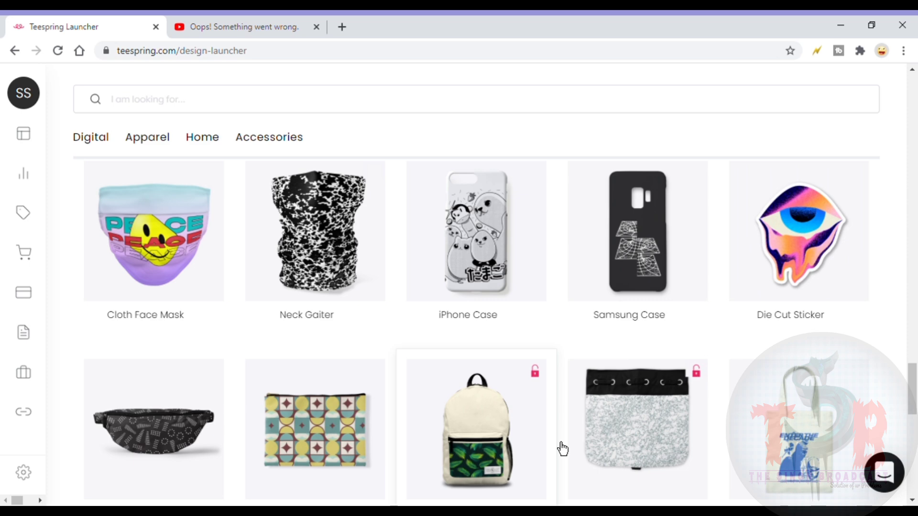
pyautogui.scroll(-6, 563, 450)
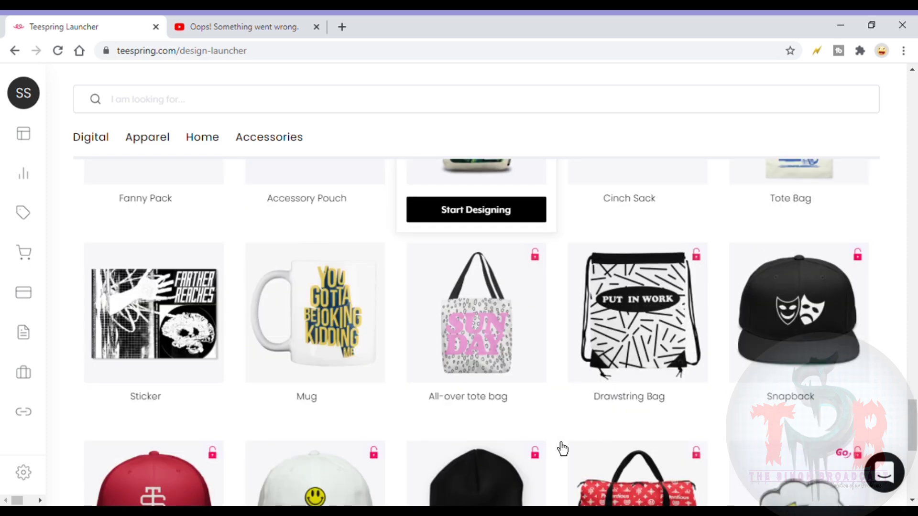
pyautogui.click(328, 310)
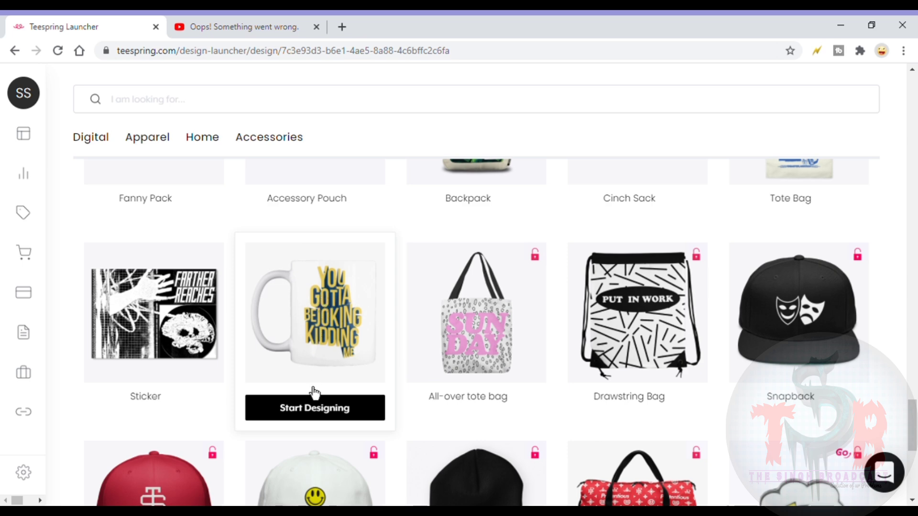
pyautogui.click(308, 408)
pyautogui.scroll(-3, 307, 407)
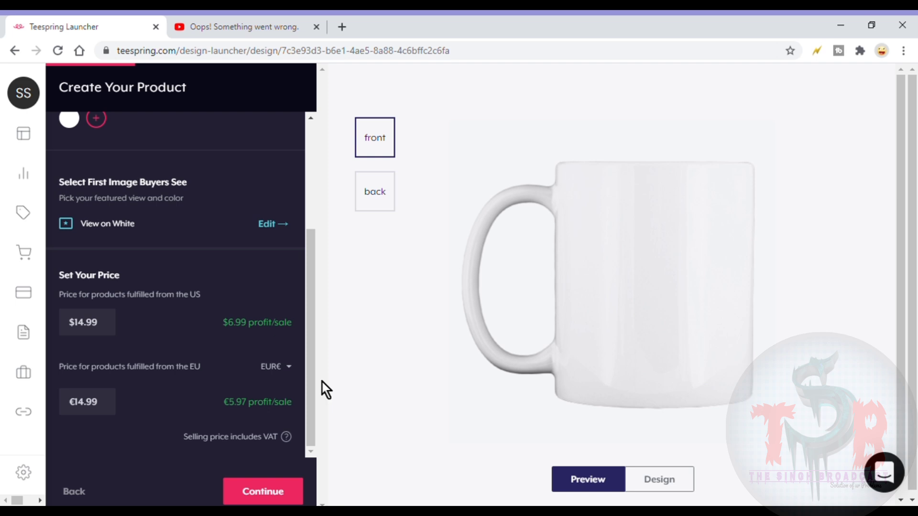
# Check the blank mug's back and front views and add the circular TSB logo image to its front.
pyautogui.click(381, 201)
pyautogui.click(389, 154)
pyautogui.scroll(3, 226, 258)
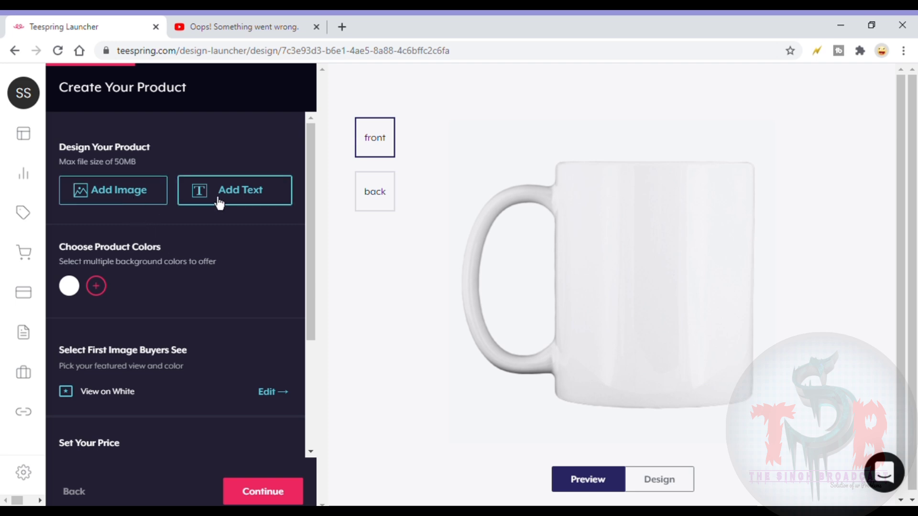
pyautogui.click(127, 191)
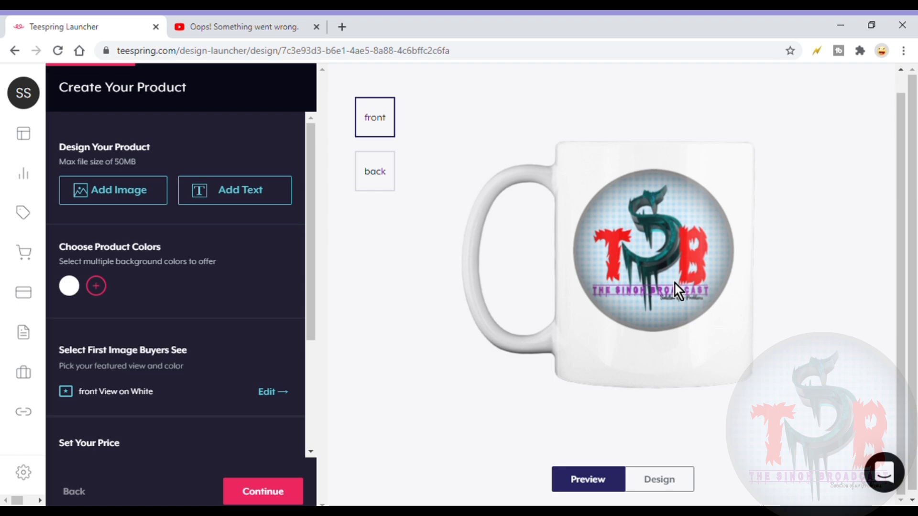
# Place a text element on the mug's back and set its wording to "BOOST UP YOURSELF" on three lines.
pyautogui.click(383, 183)
pyautogui.moveTo(509, 177); pyautogui.dragTo(723, 165)
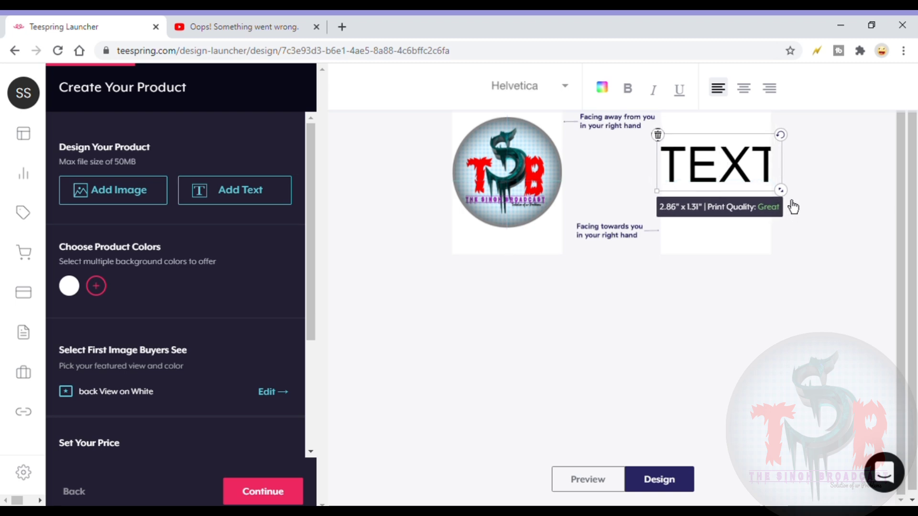
pyautogui.moveTo(780, 190); pyautogui.dragTo(734, 170)
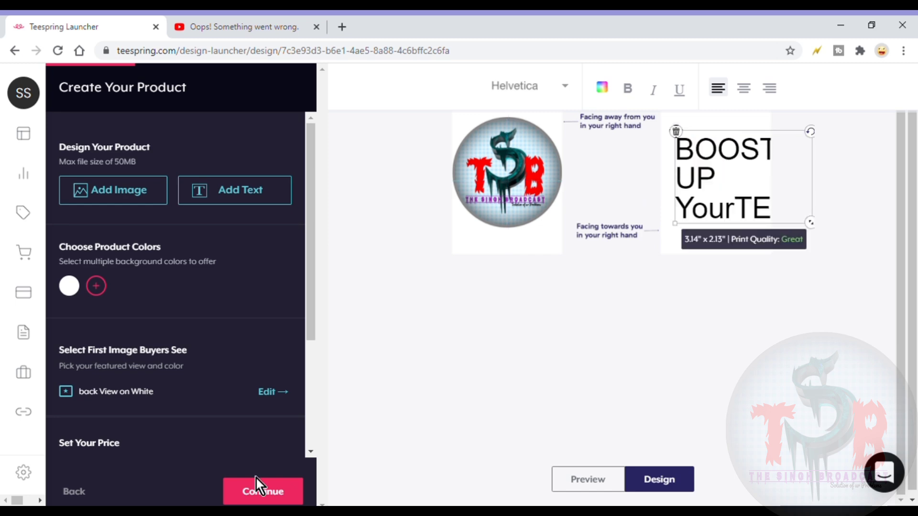
pyautogui.press('BackSpace')
pyautogui.press('BackSpace')
pyautogui.press('BackSpace')
pyautogui.write('OURS')
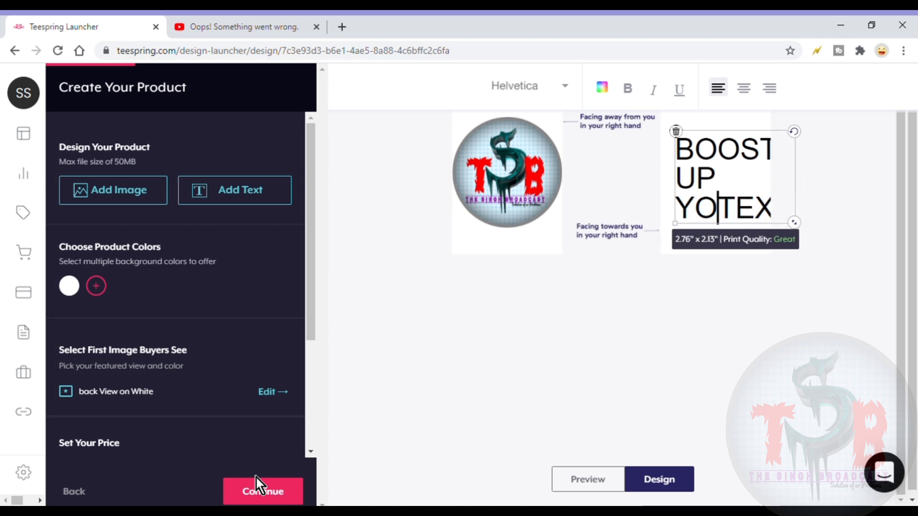
pyautogui.write('EL')
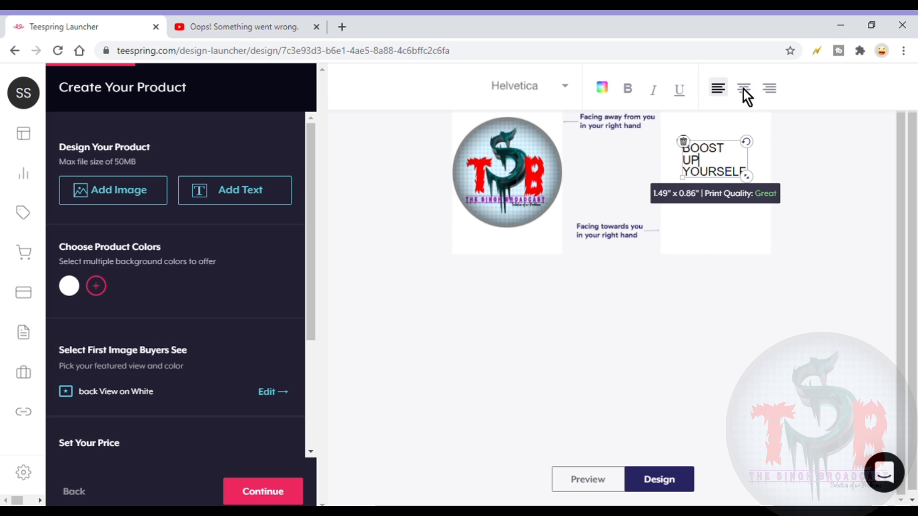
# Center-align the mug's back text and tilt it counterclockwise, enlarging it to about 2.01" x 1.17".
pyautogui.click(744, 90)
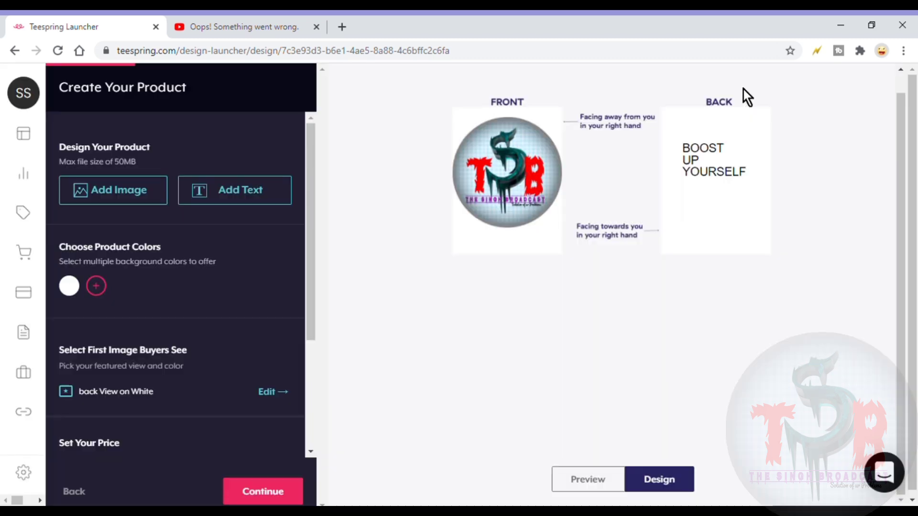
pyautogui.click(722, 166)
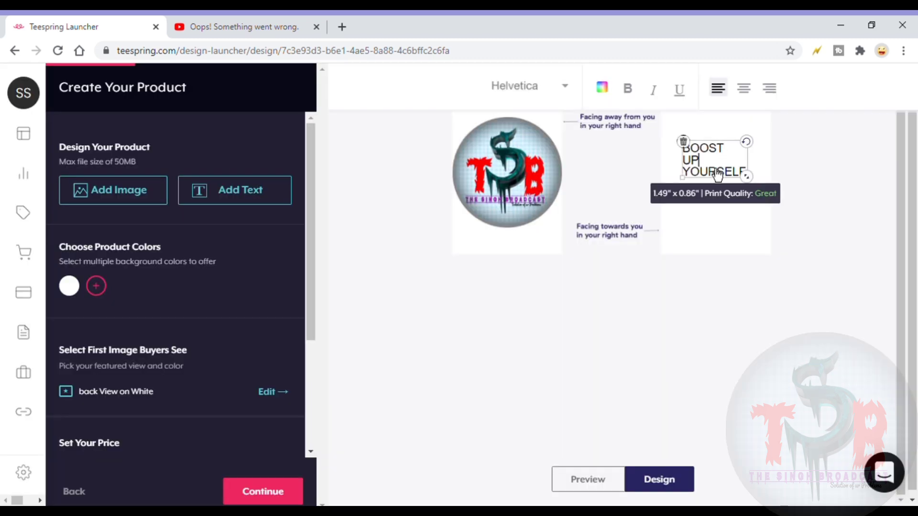
pyautogui.click(743, 90)
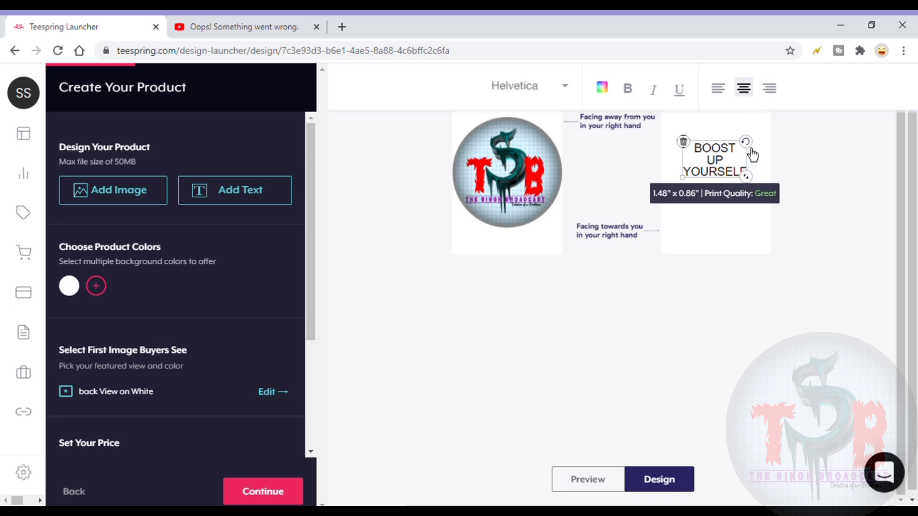
pyautogui.moveTo(745, 141); pyautogui.dragTo(745, 133)
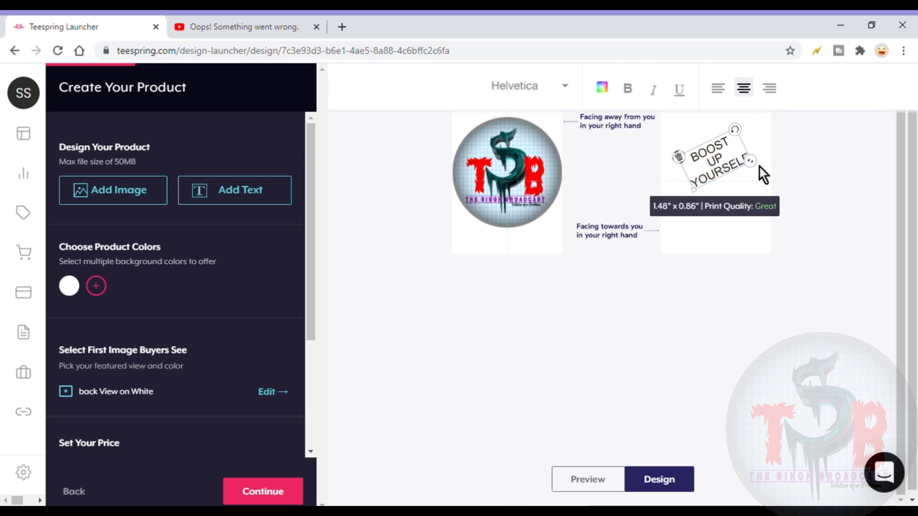
pyautogui.moveTo(757, 165)
pyautogui.mouseDown()
pyautogui.moveTo(771, 174)
pyautogui.moveTo(766, 163)
pyautogui.moveTo(741, 164)
pyautogui.mouseUp()
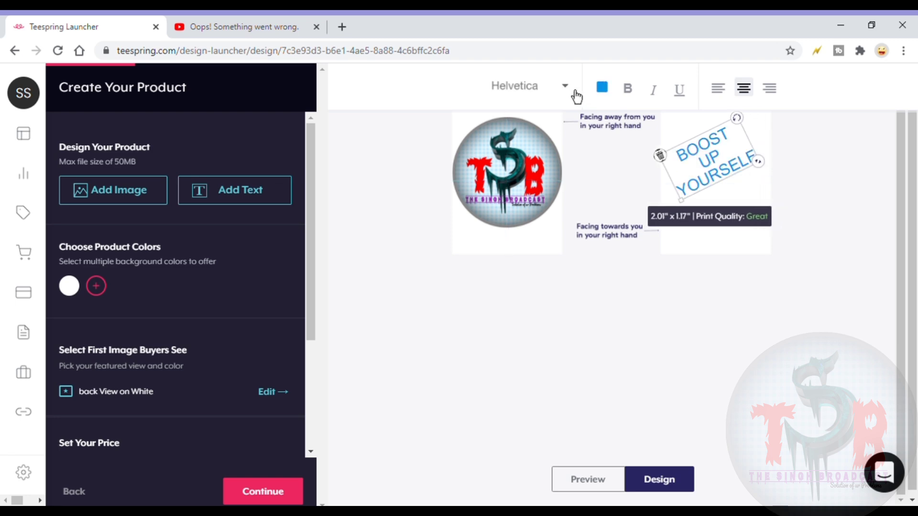
# Set the back text's font to Action Jackson and its color to orange FF6900.
pyautogui.click(576, 94)
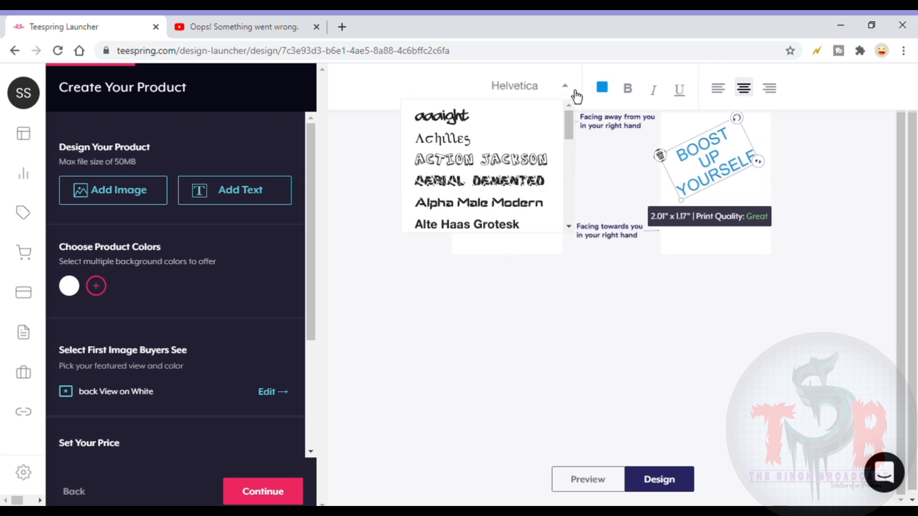
pyautogui.click(519, 159)
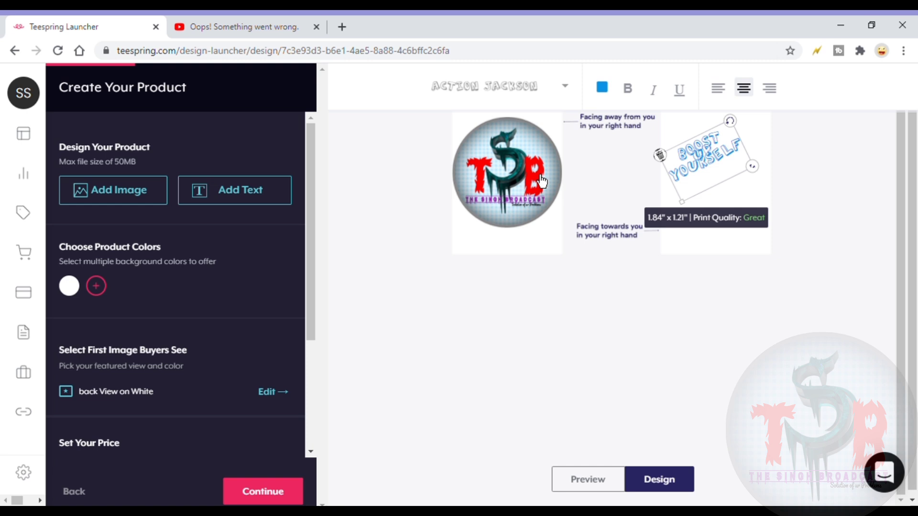
pyautogui.click(602, 87)
pyautogui.click(634, 115)
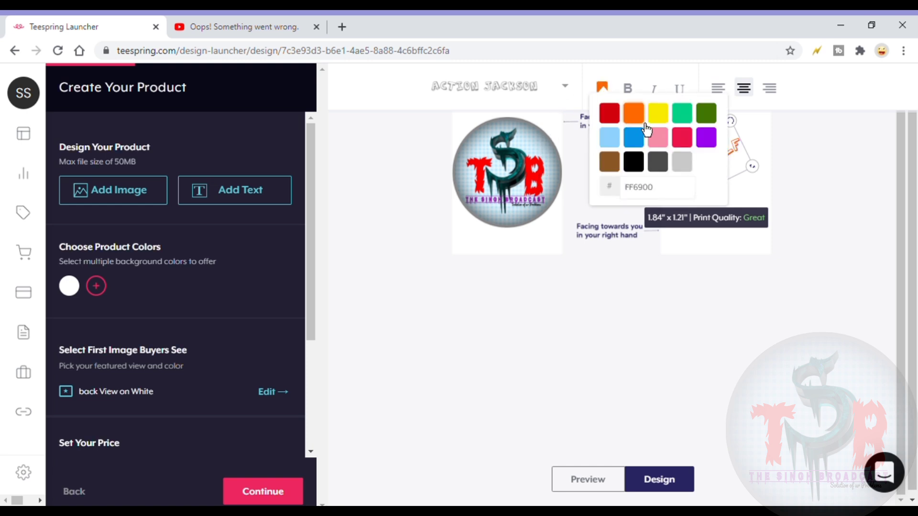
# Enlarge the back text to about 2.59" x 1.71" and reposition it within the print area, checking the mug preview in between.
pyautogui.click(749, 192)
pyautogui.moveTo(761, 179); pyautogui.dragTo(736, 178)
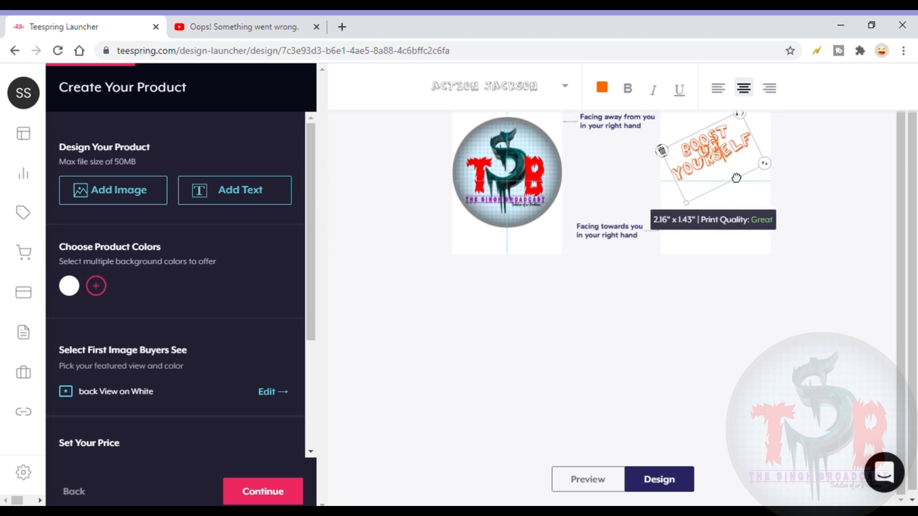
pyautogui.click(590, 478)
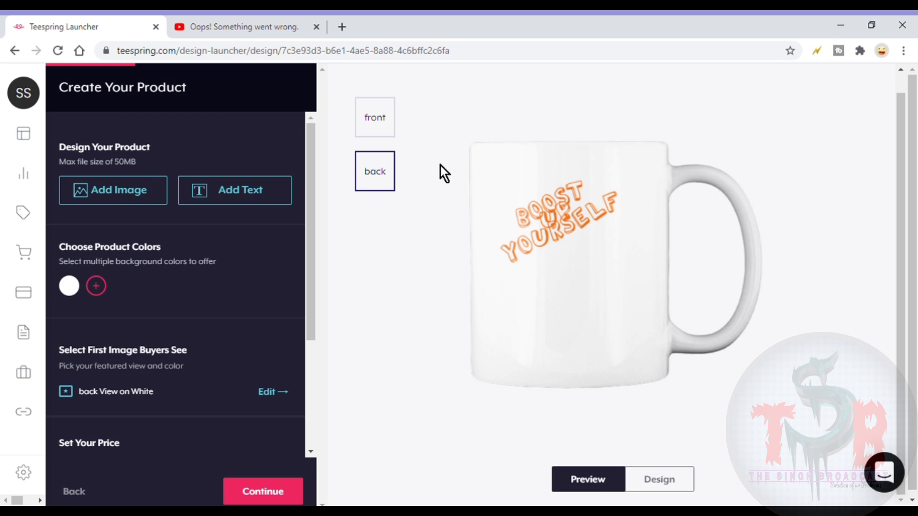
pyautogui.click(660, 482)
pyautogui.click(712, 163)
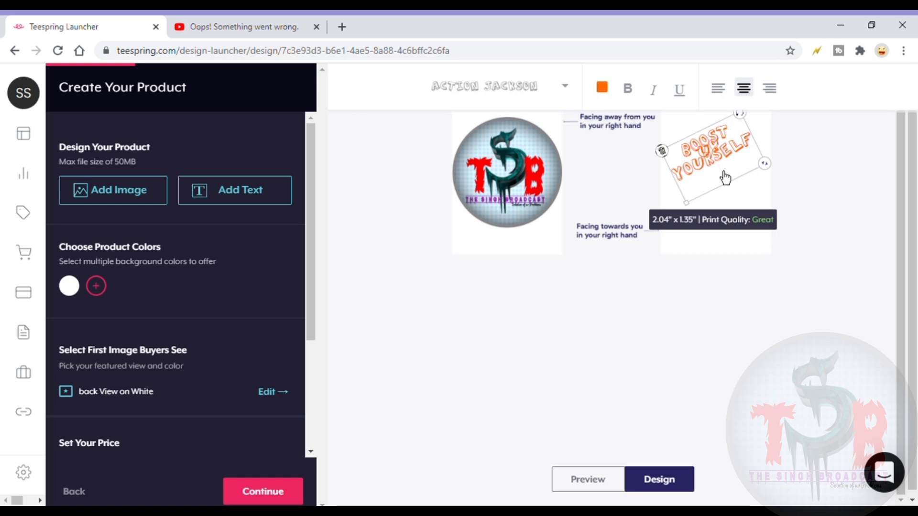
pyautogui.moveTo(773, 172); pyautogui.dragTo(745, 187)
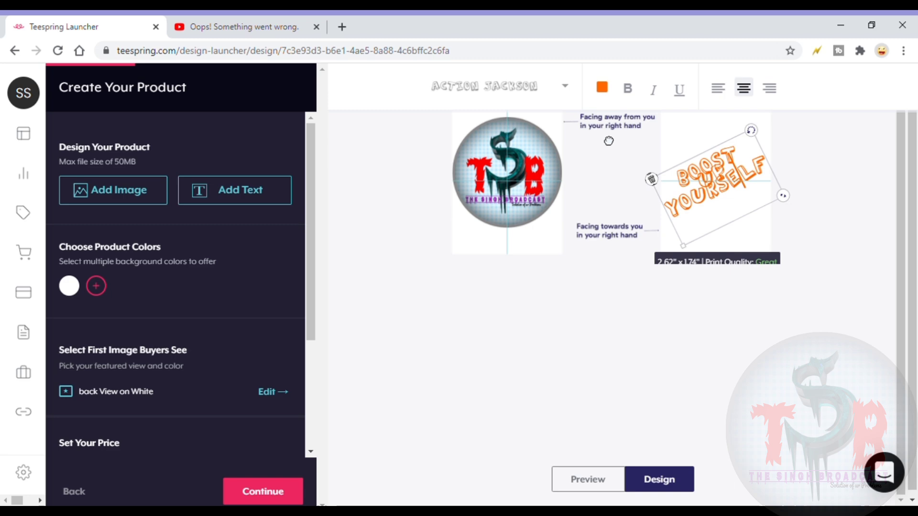
# Try Aerial Demented on the back text, replace it with a brush-style font from further down the font list, and preview the mug.
pyautogui.click(566, 88)
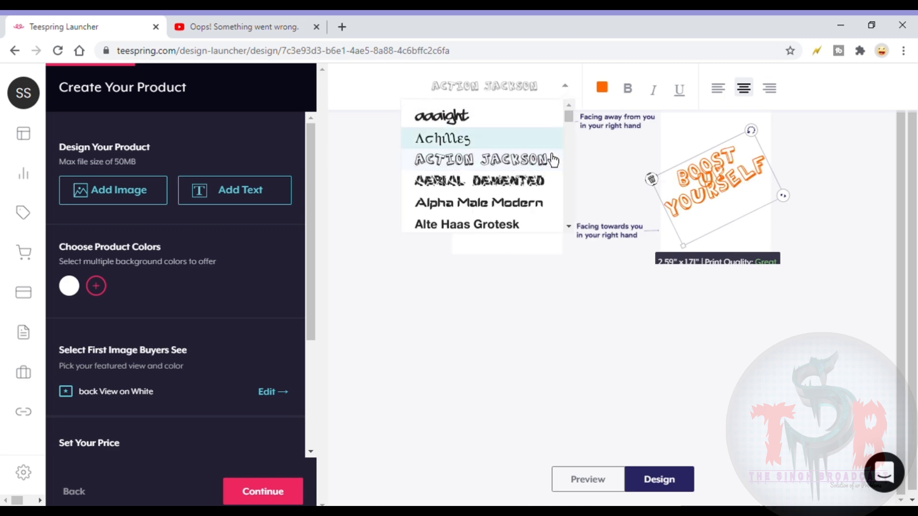
pyautogui.click(543, 190)
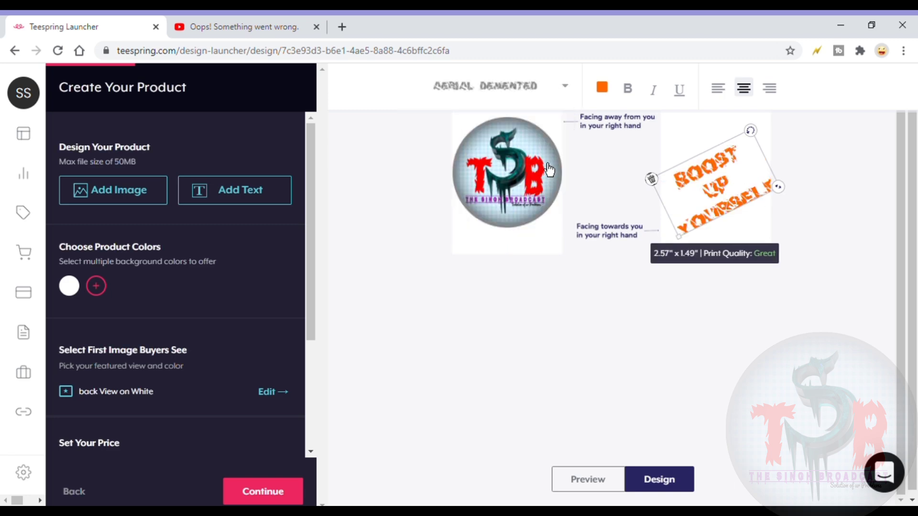
pyautogui.click(566, 88)
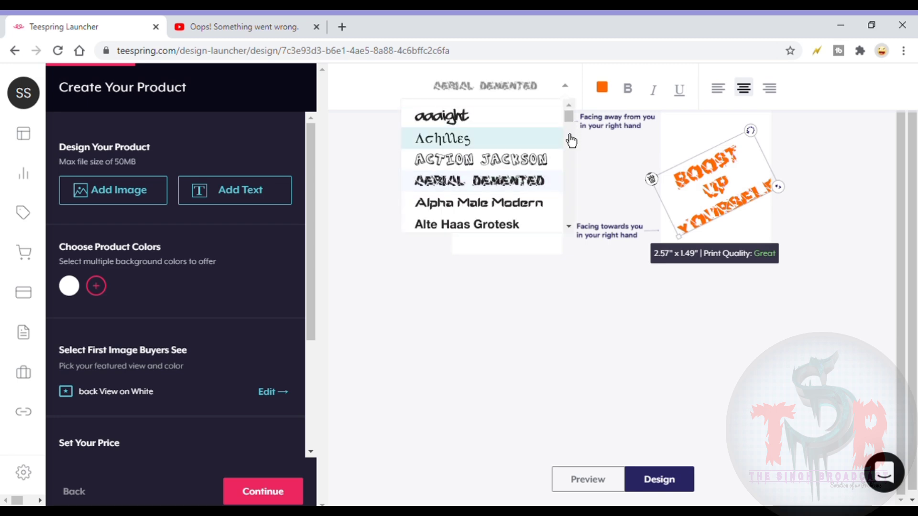
pyautogui.scroll(-5, 570, 228)
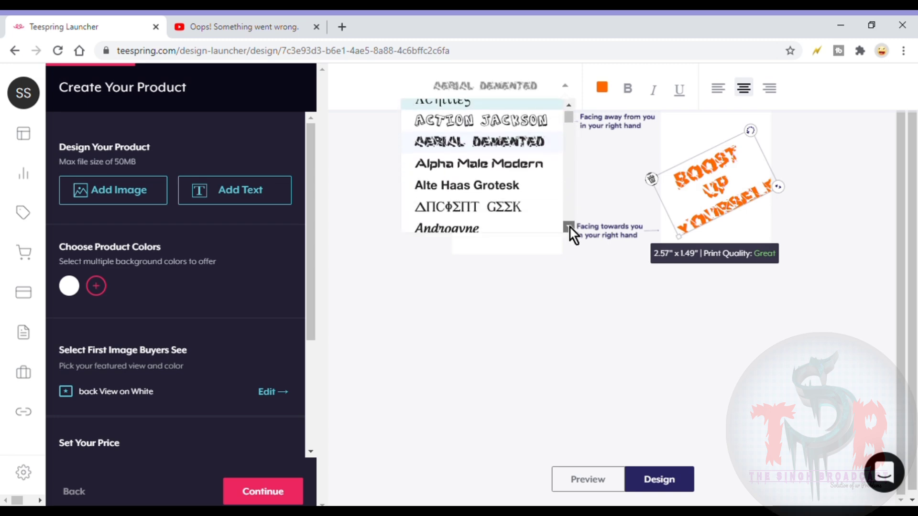
pyautogui.scroll(-5, 569, 228)
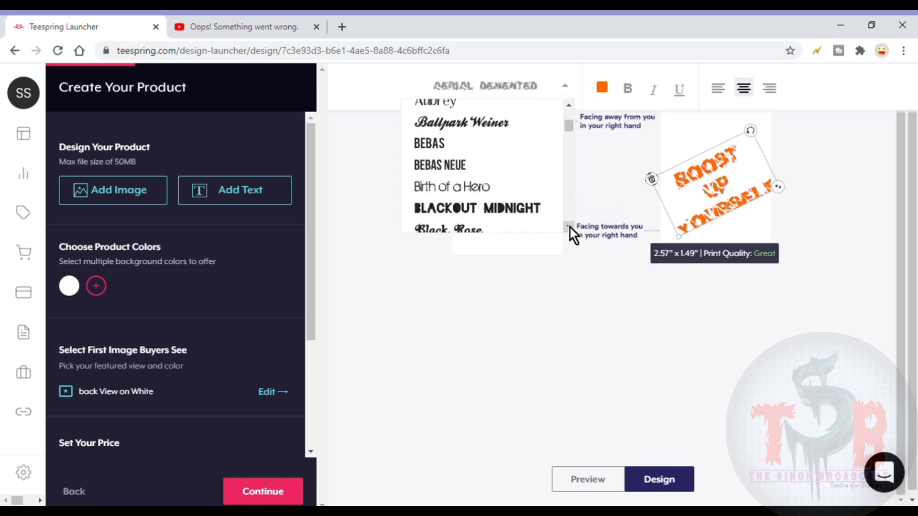
pyautogui.scroll(-4, 570, 228)
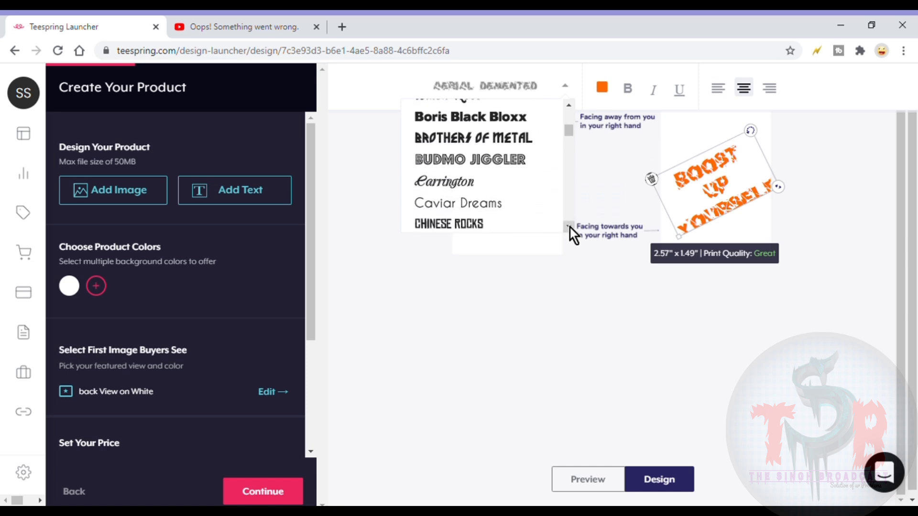
pyautogui.click(587, 479)
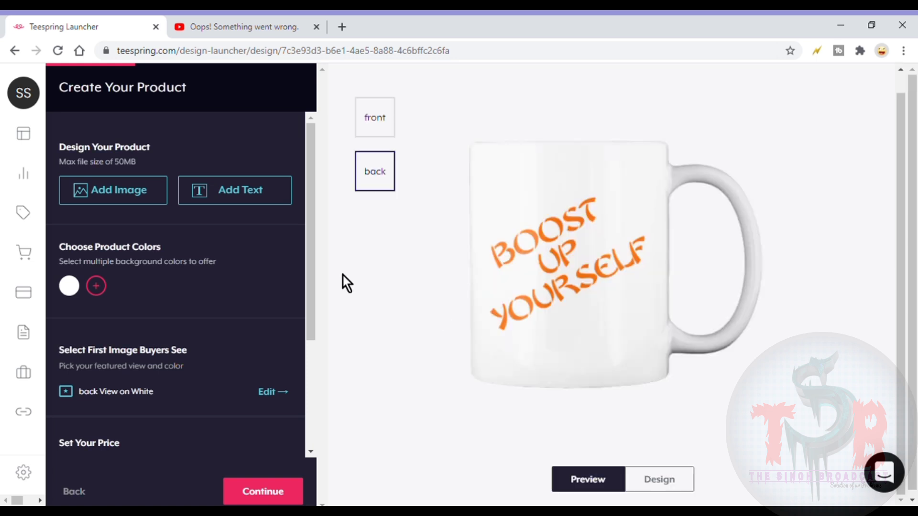
# Offer the mug in lime green, pink, light gray, yellow, turquoise and powder blue in addition to white.
pyautogui.click(97, 285)
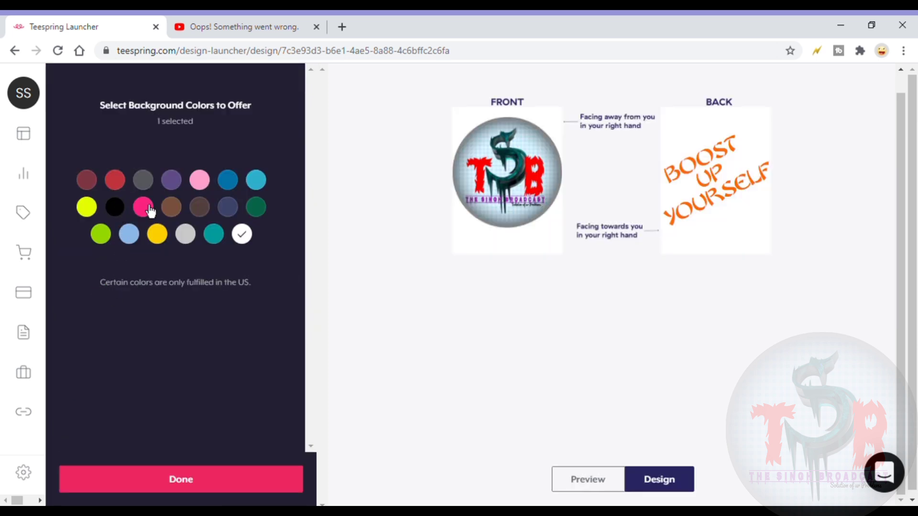
pyautogui.click(102, 238)
pyautogui.click(200, 183)
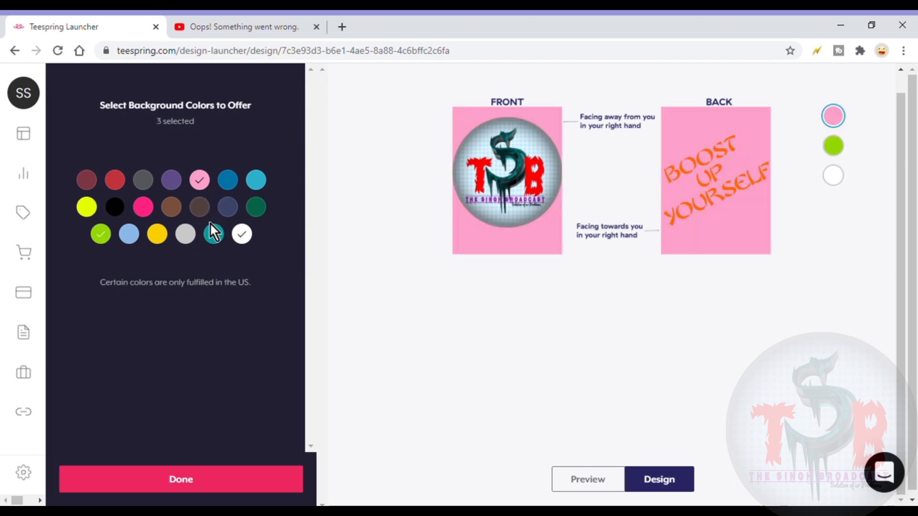
pyautogui.click(188, 238)
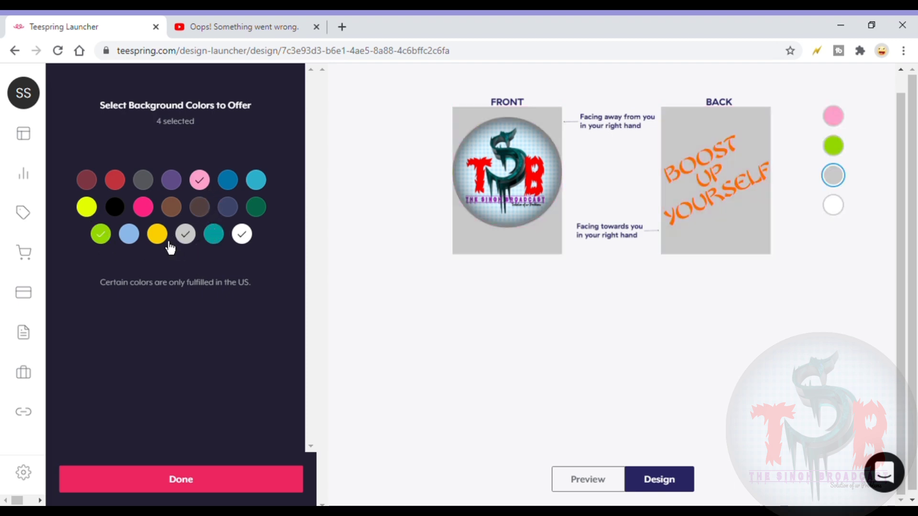
pyautogui.click(167, 243)
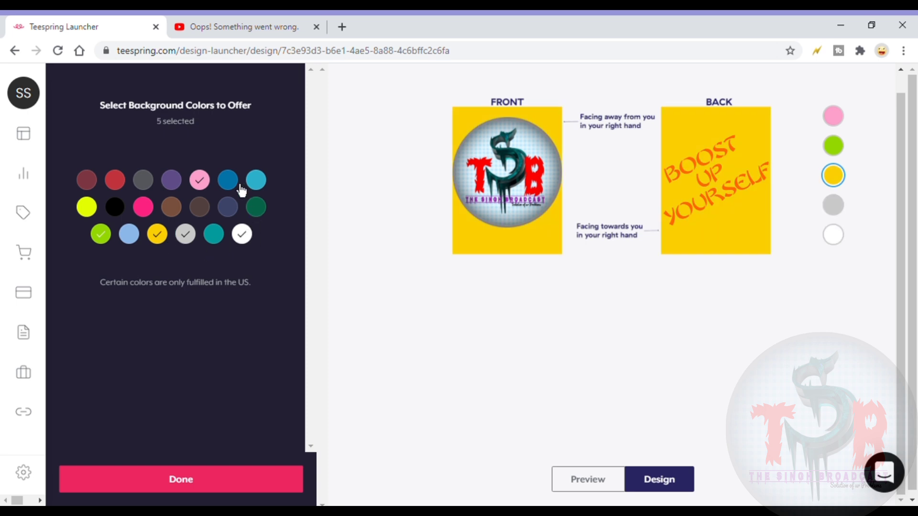
pyautogui.click(262, 186)
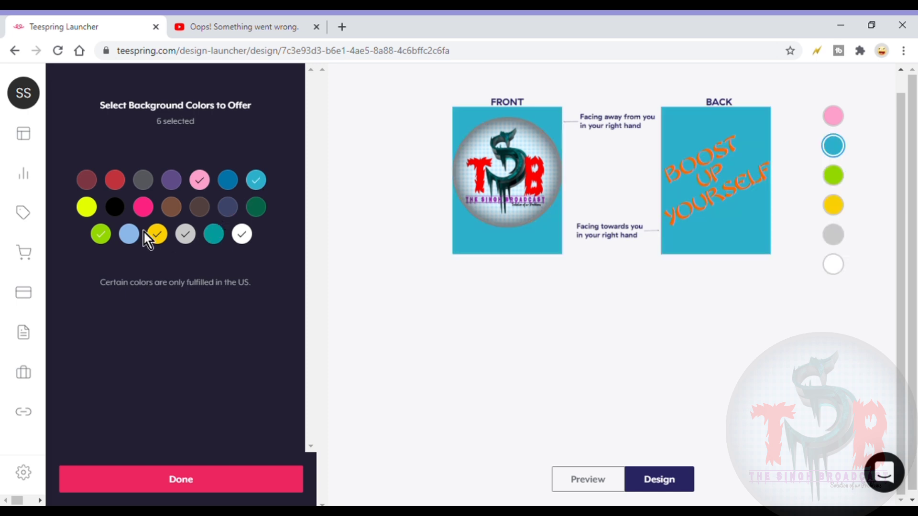
pyautogui.click(137, 243)
pyautogui.click(233, 483)
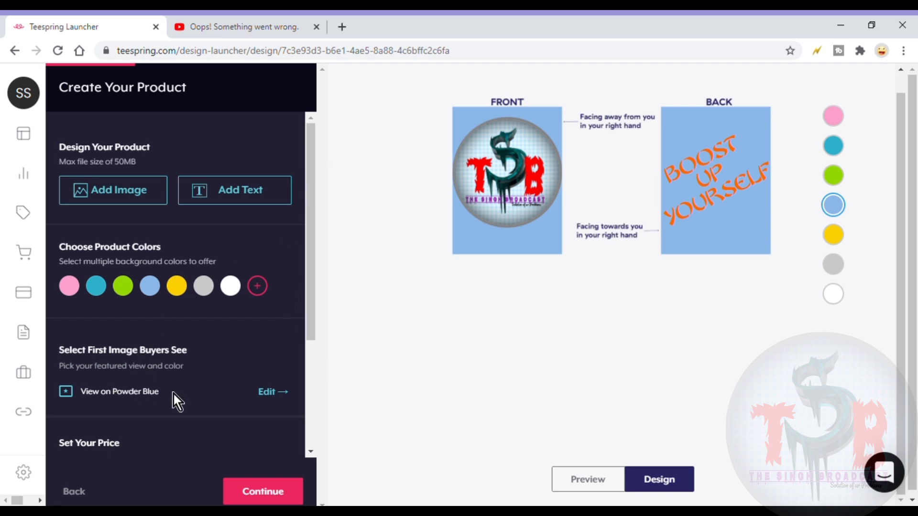
# Make the back view on White the first image buyers see, and open the currency choices for the EU price.
pyautogui.scroll(-3, 176, 392)
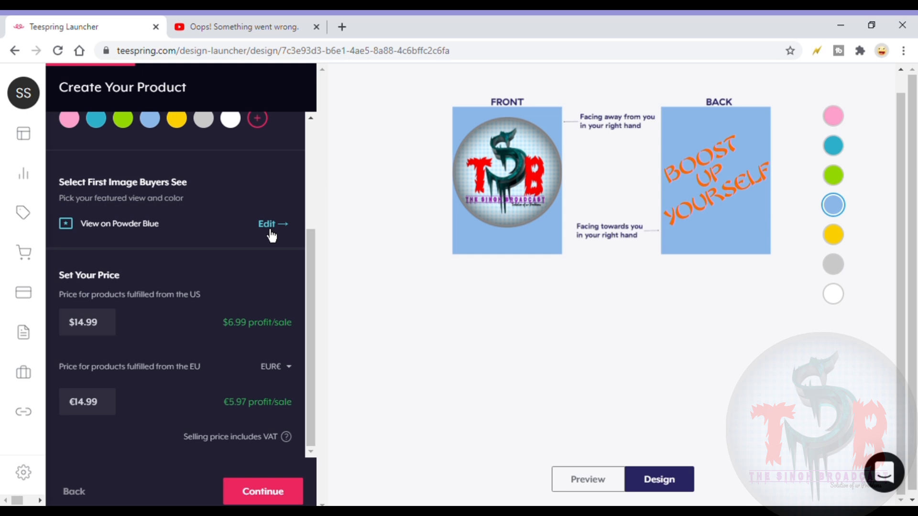
pyautogui.click(836, 303)
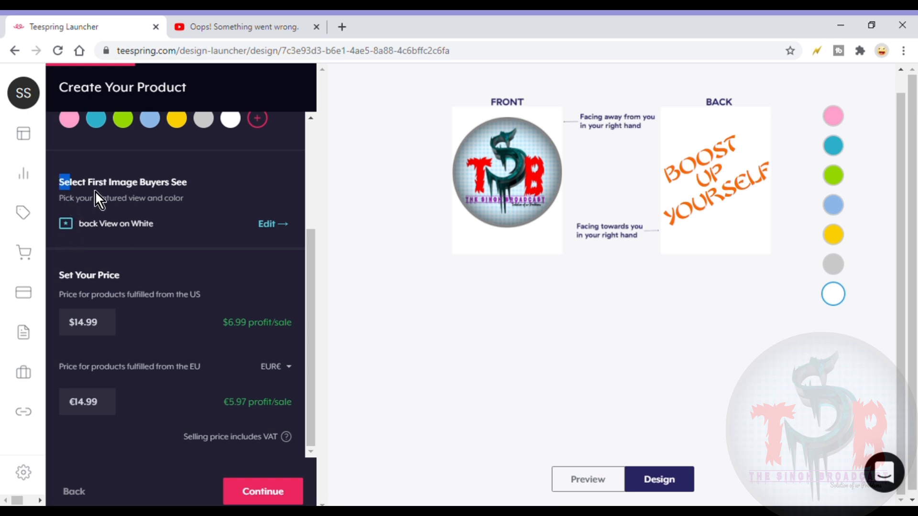
pyautogui.moveTo(82, 189); pyautogui.dragTo(170, 210)
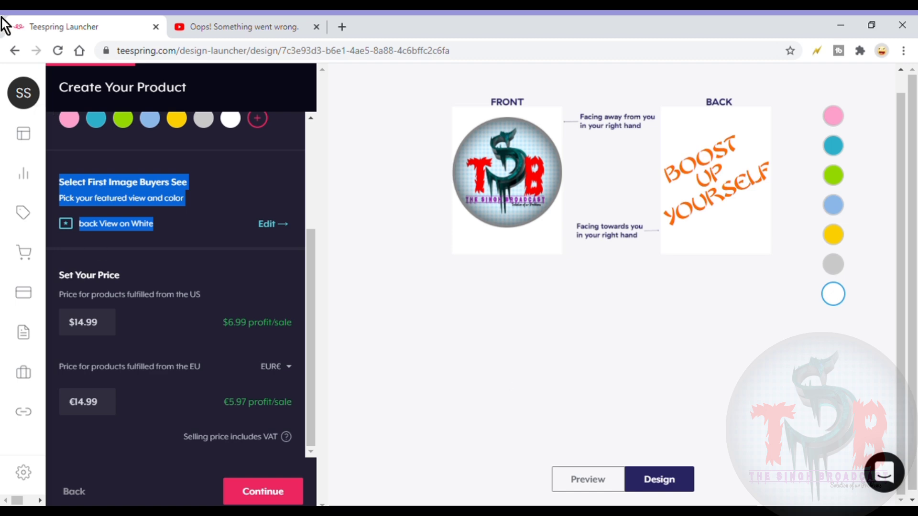
pyautogui.click(275, 380)
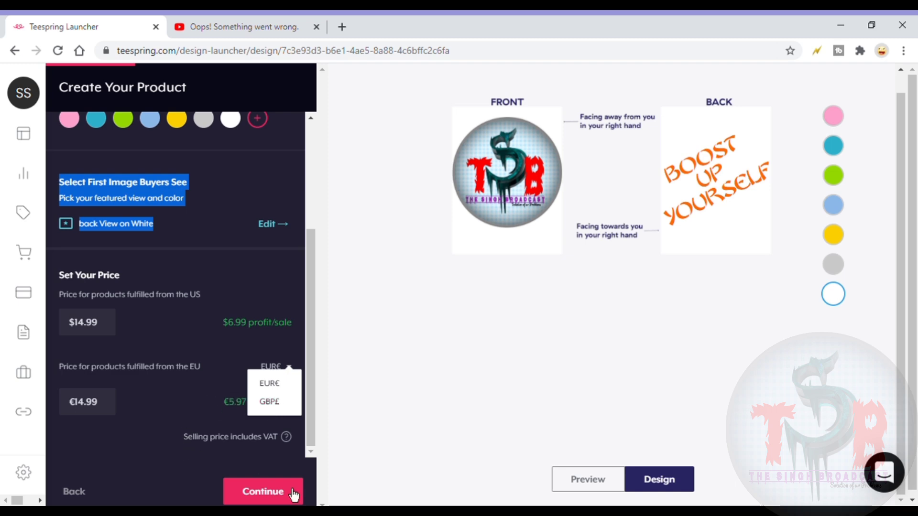
# Accept the mug design, continue without adding any of the suggested products, and title the new listing "COFFEE MUG".
pyautogui.click(275, 497)
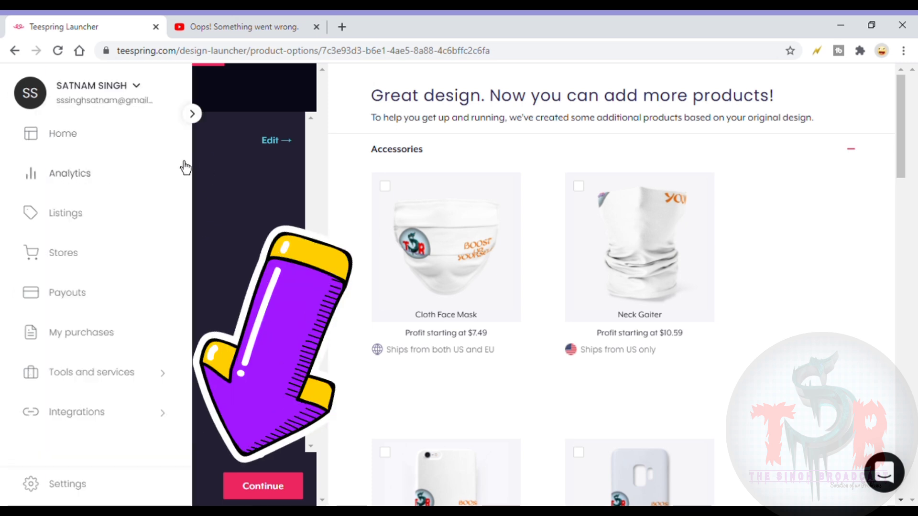
pyautogui.click(199, 207)
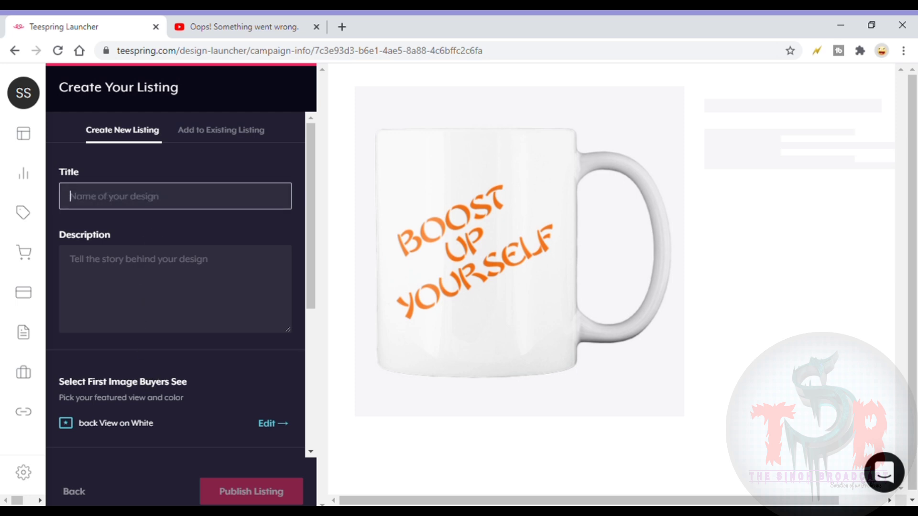
pyautogui.write('MUG')
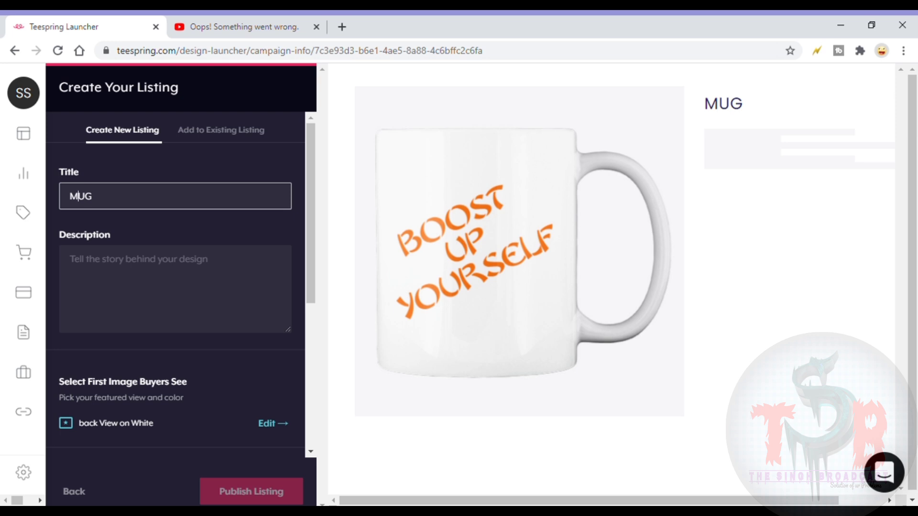
pyautogui.click(69, 196)
pyautogui.write('COFFEE')
# Enter the description "THIS IS A COFFEE MUG FOR BOOST UP YOURSELF BY TSB..." and publish the listing publicly in The Singh Broadcast store.
pyautogui.click(175, 259)
pyautogui.write('THIS IS A COFF')
pyautogui.write('EE M')
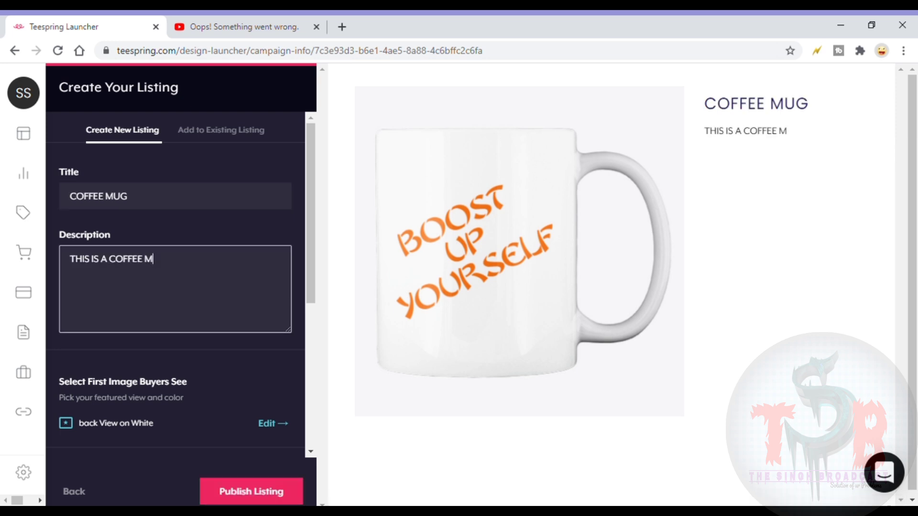
pyautogui.write('UG FOR')
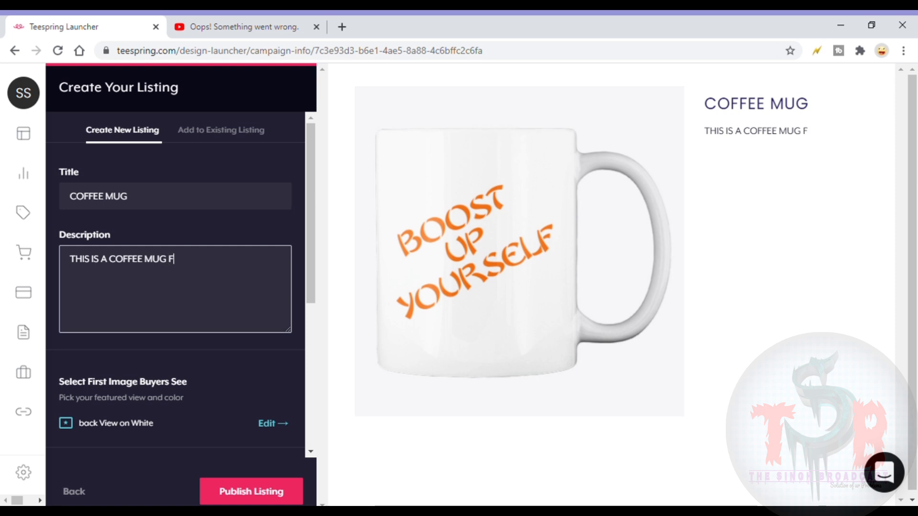
pyautogui.write(' BOOS')
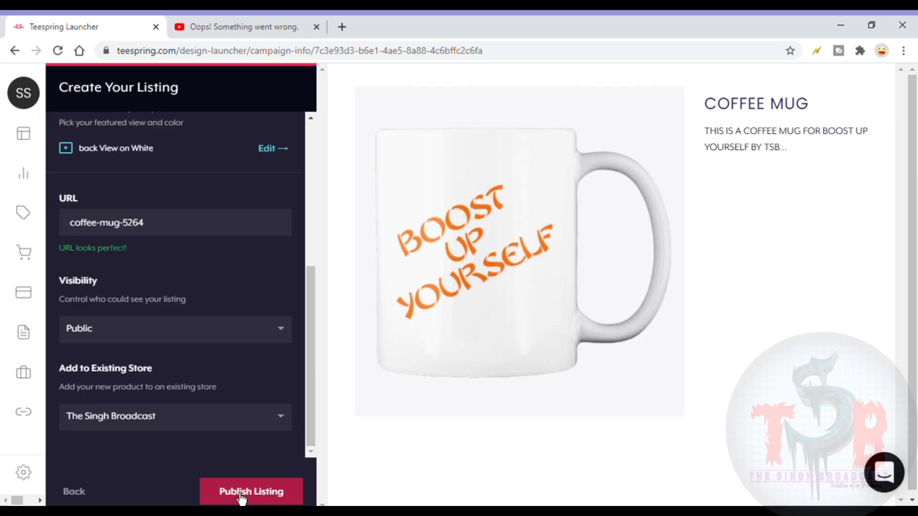
pyautogui.click(242, 494)
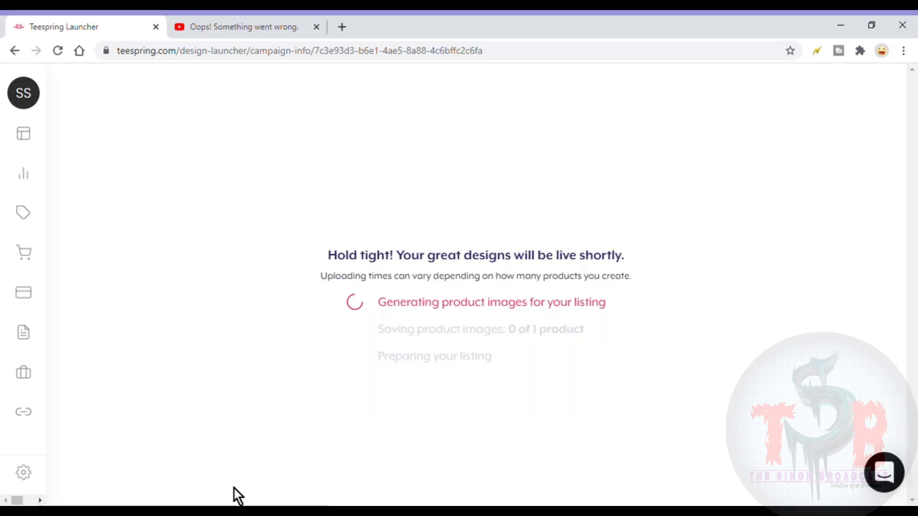